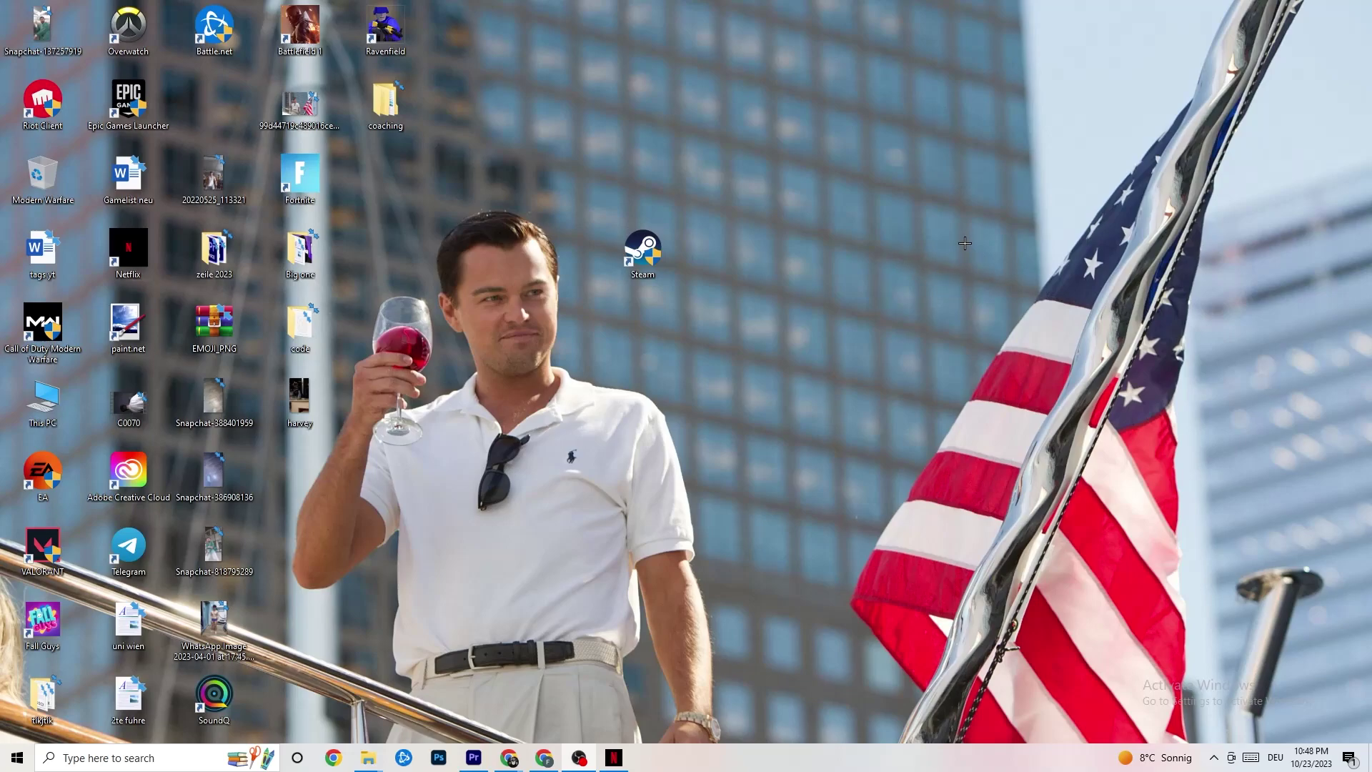
# Launch Settings from Start and go to Update & Security's Windows Update page
pyautogui.click(6, 767)
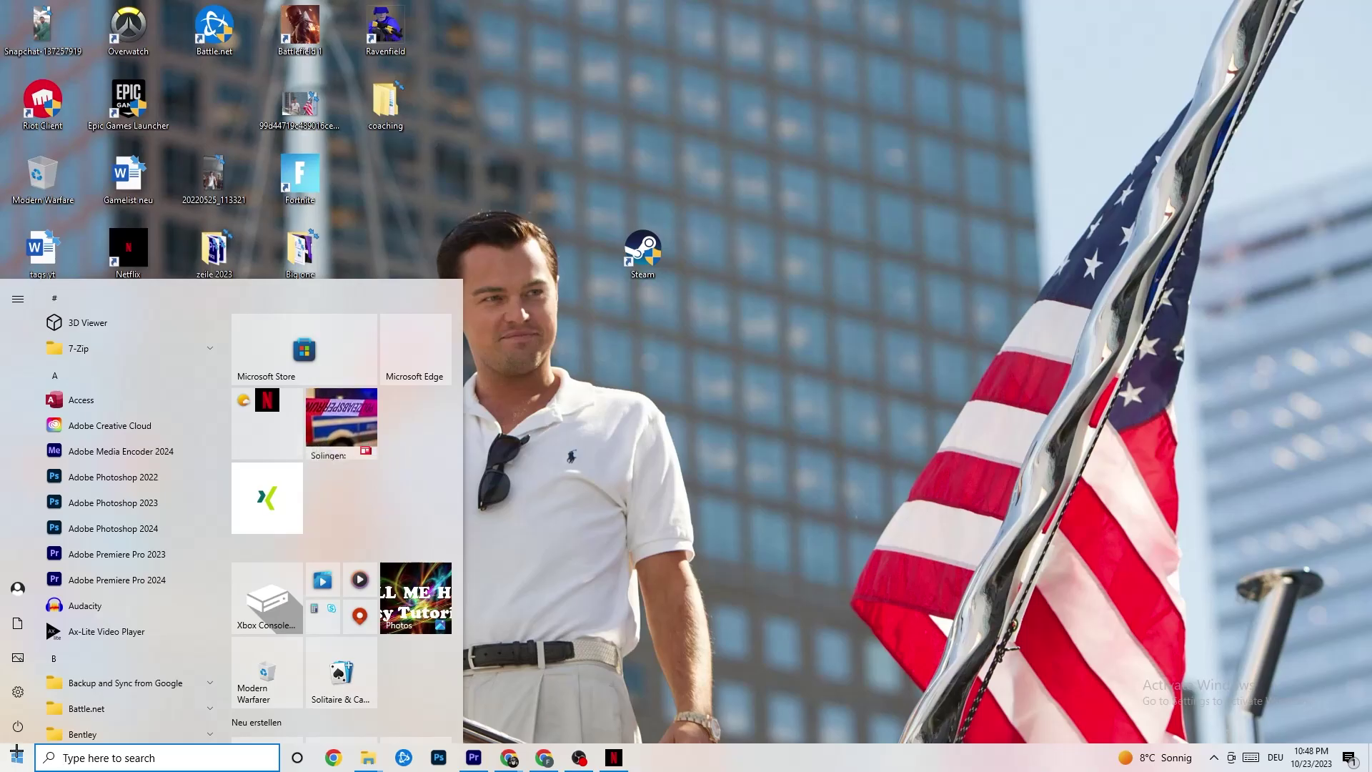
pyautogui.click(20, 691)
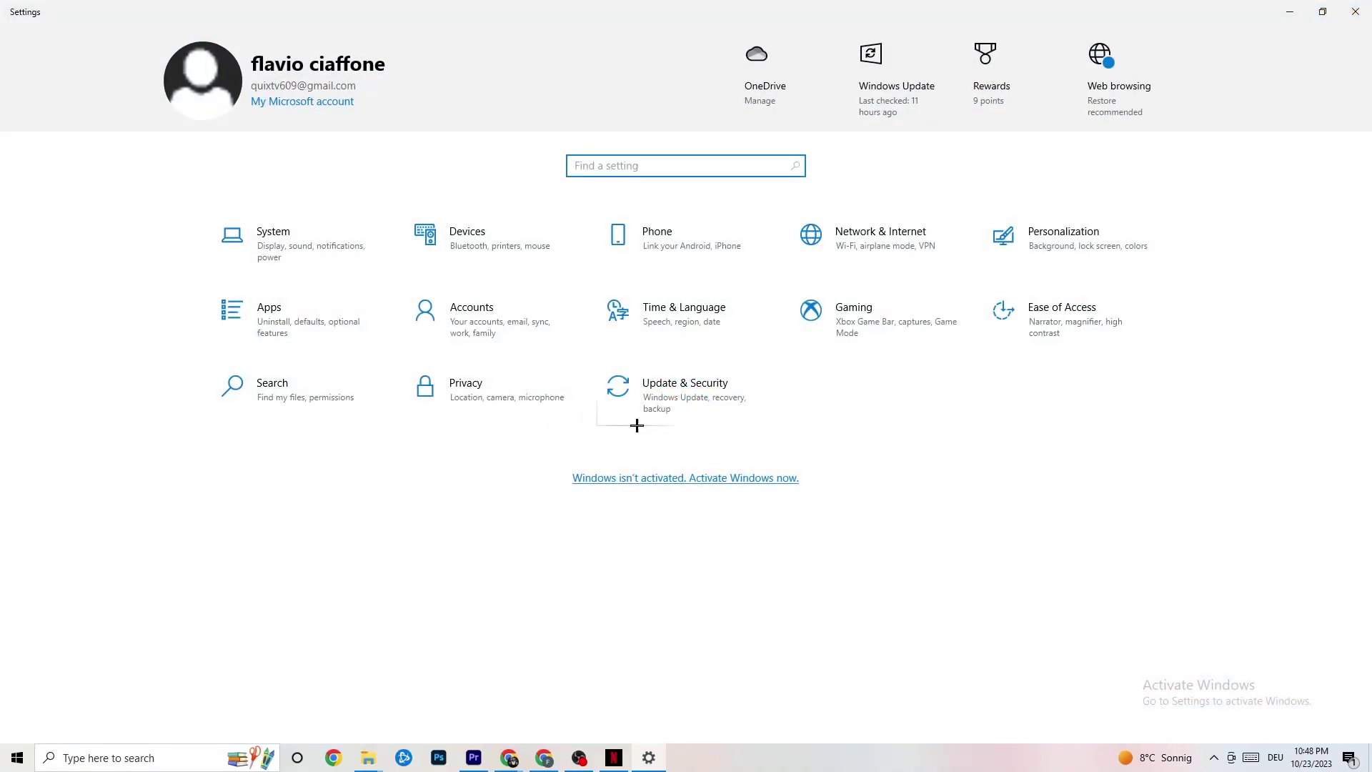
pyautogui.click(662, 409)
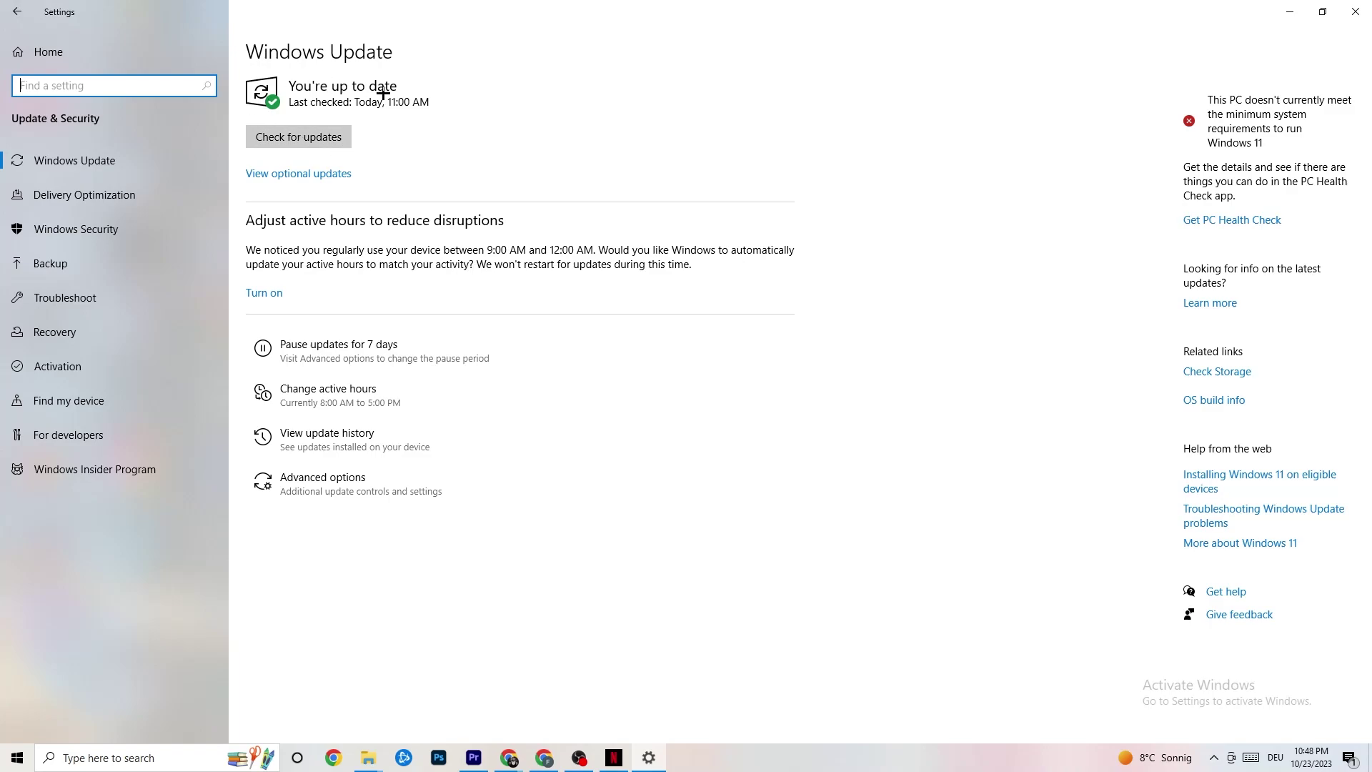
pyautogui.click(427, 98)
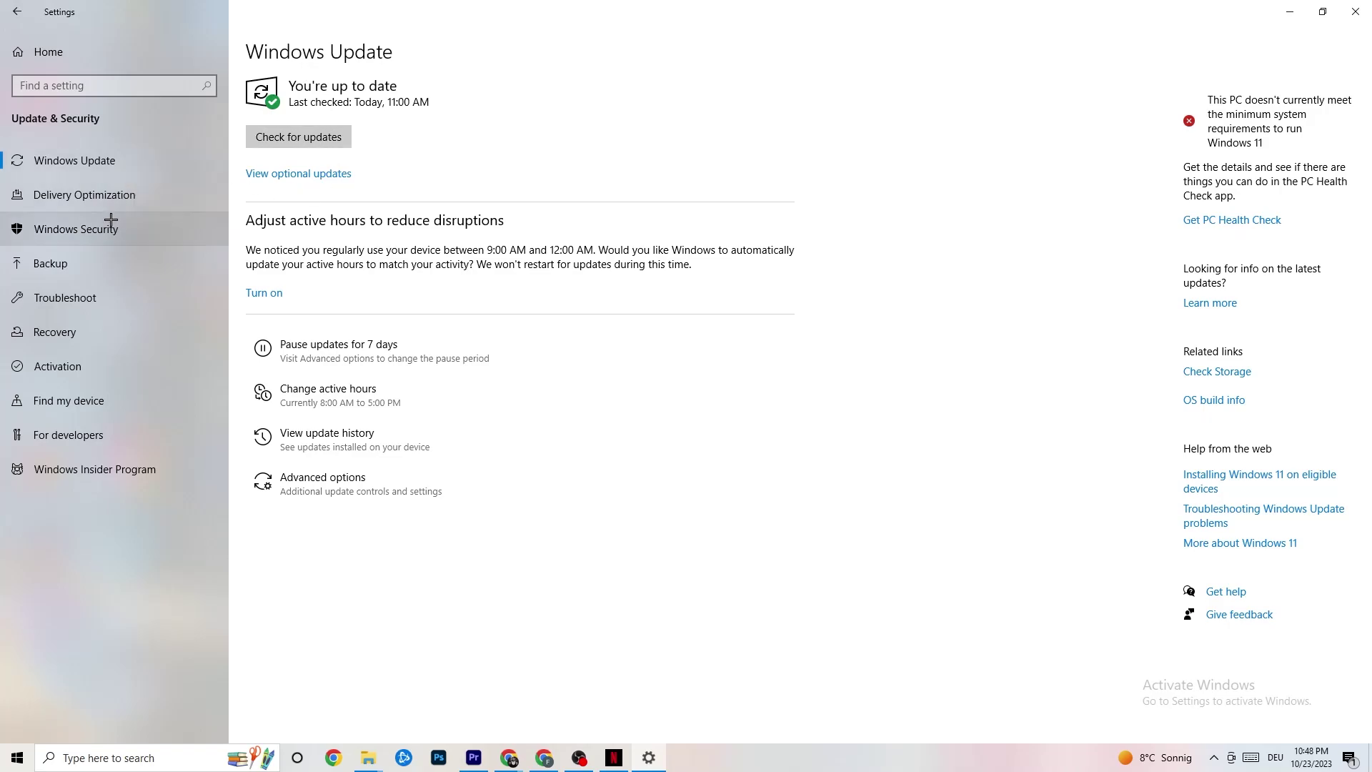
# View the Troubleshoot page, then minimize Settings to reveal the desktop
pyautogui.click(85, 298)
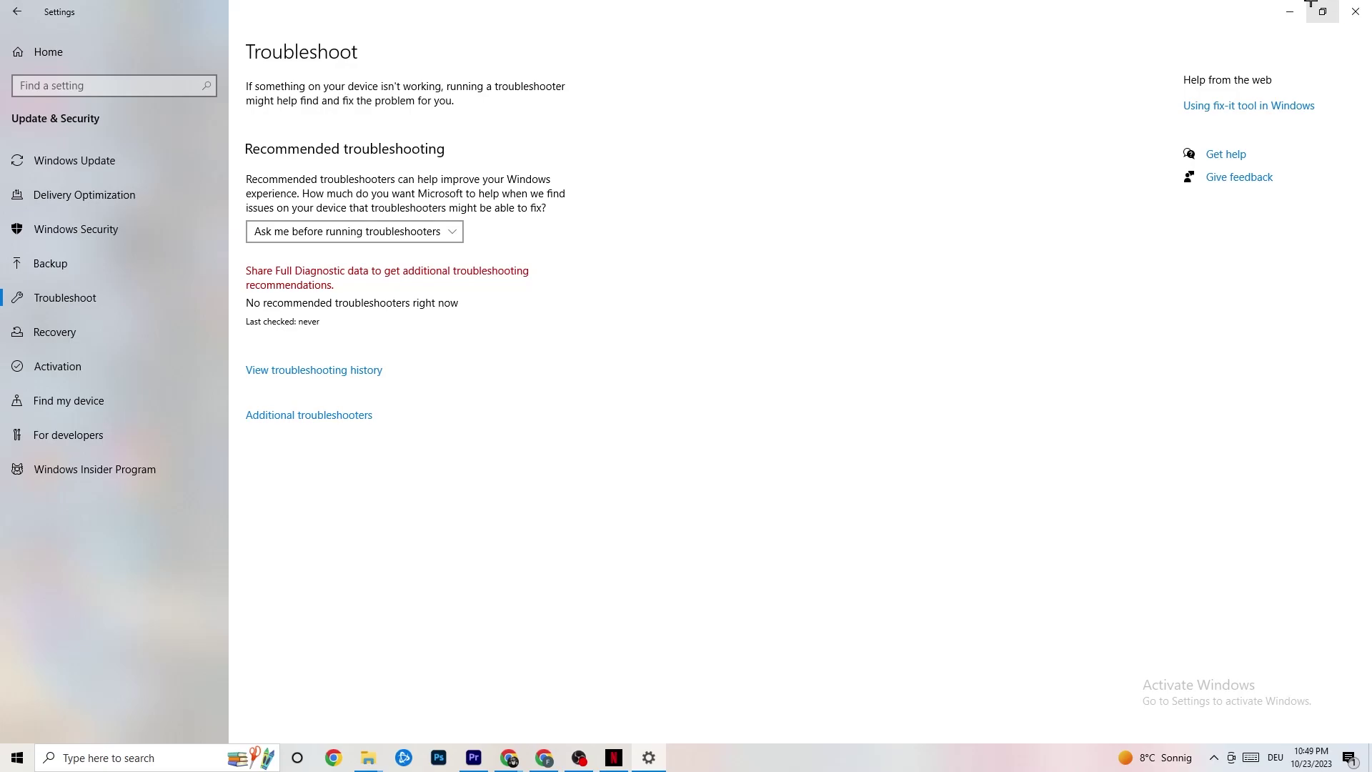
pyautogui.click(1290, 11)
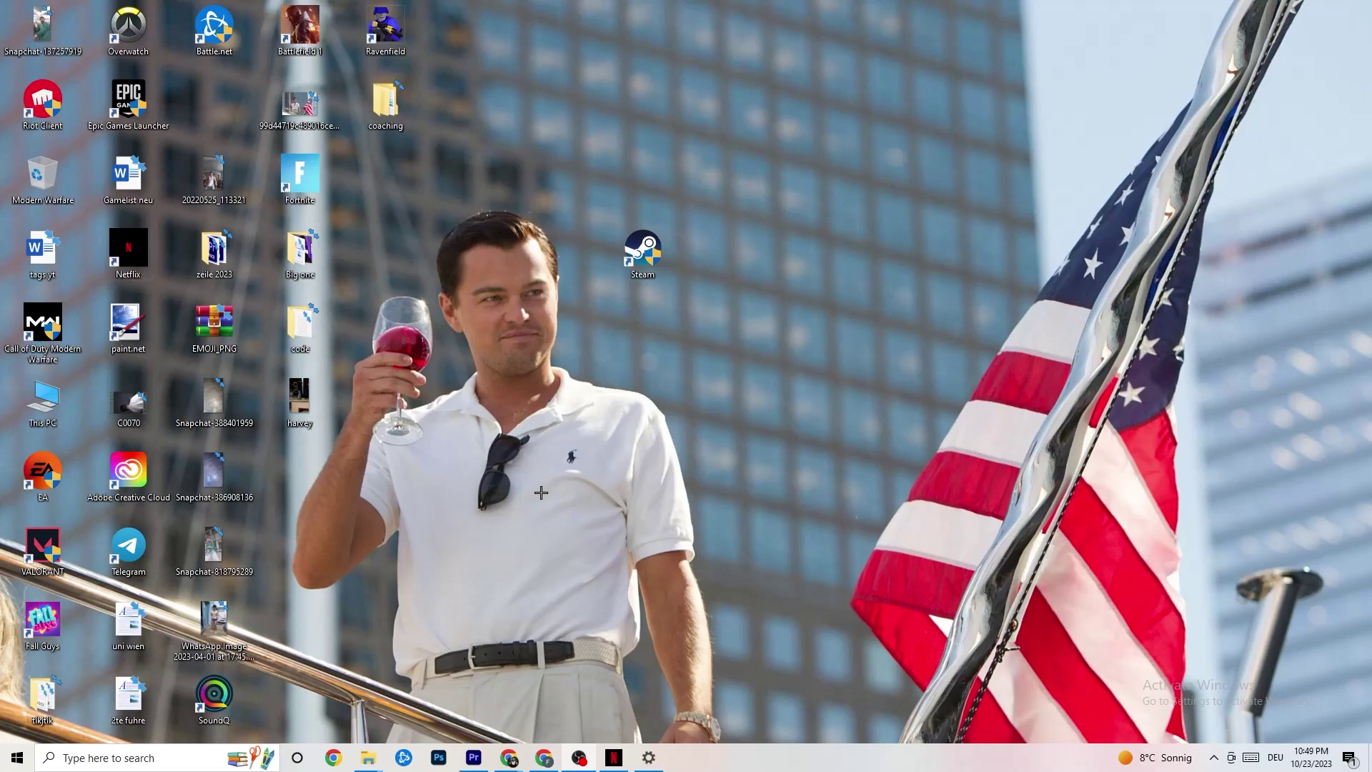
# Reposition the Steam shortcut and open its Properties, targeting D:\steam1\Steam.exe
pyautogui.moveTo(635, 254); pyautogui.dragTo(643, 321)
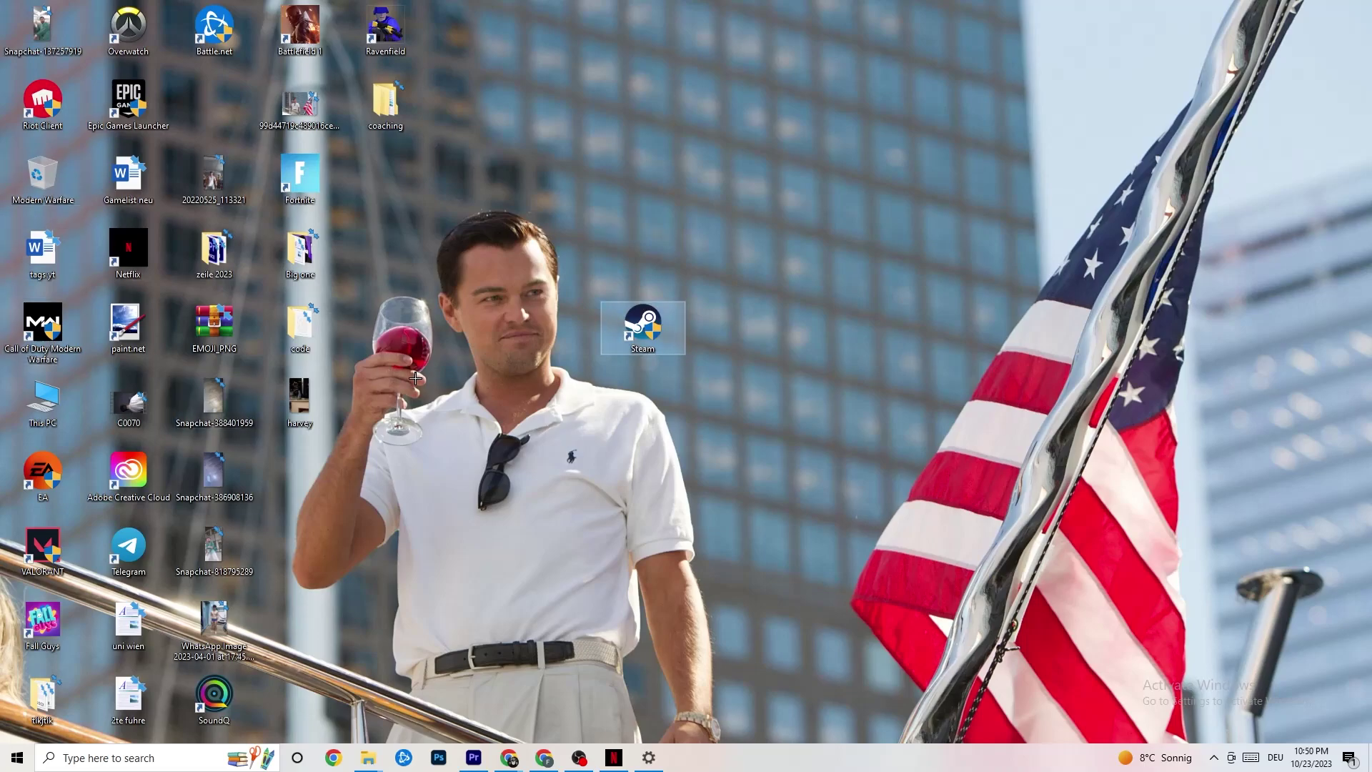
pyautogui.rightClick(650, 325)
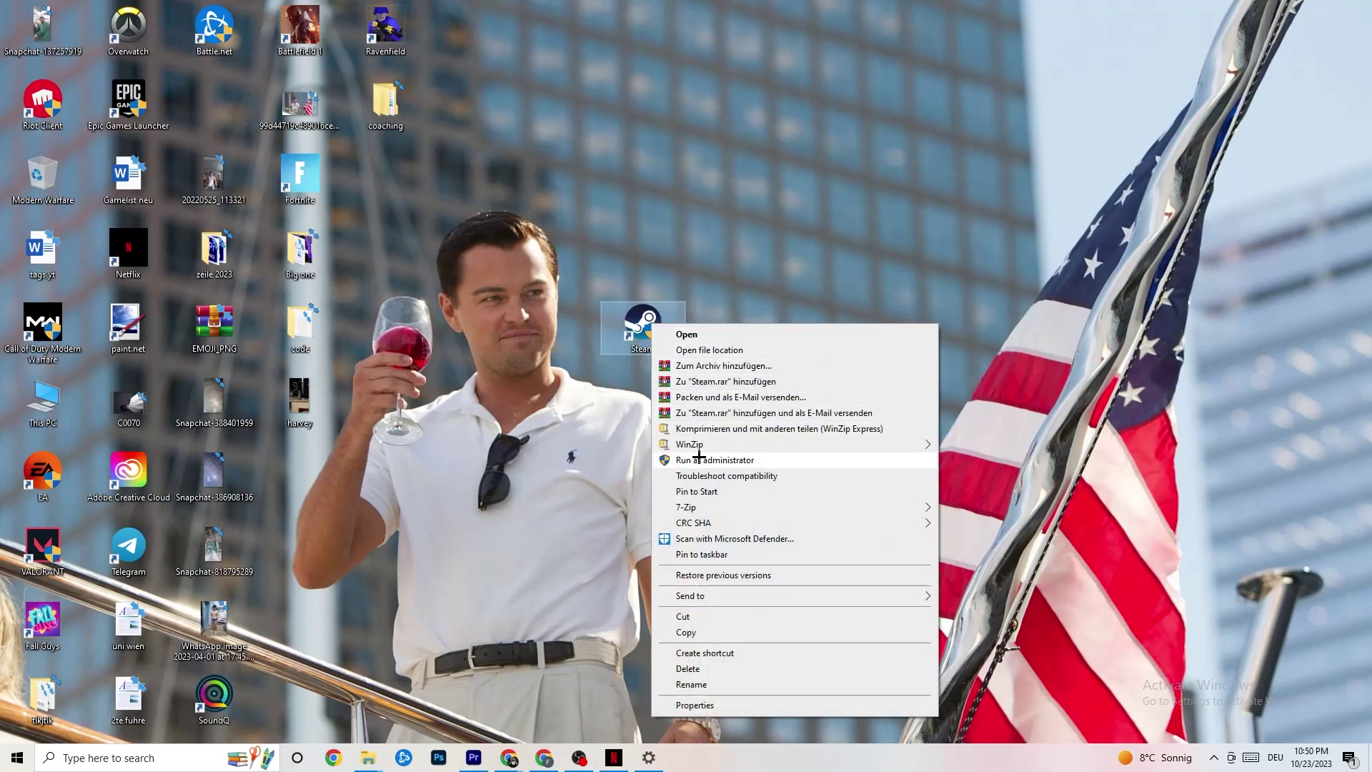
pyautogui.click(522, 431)
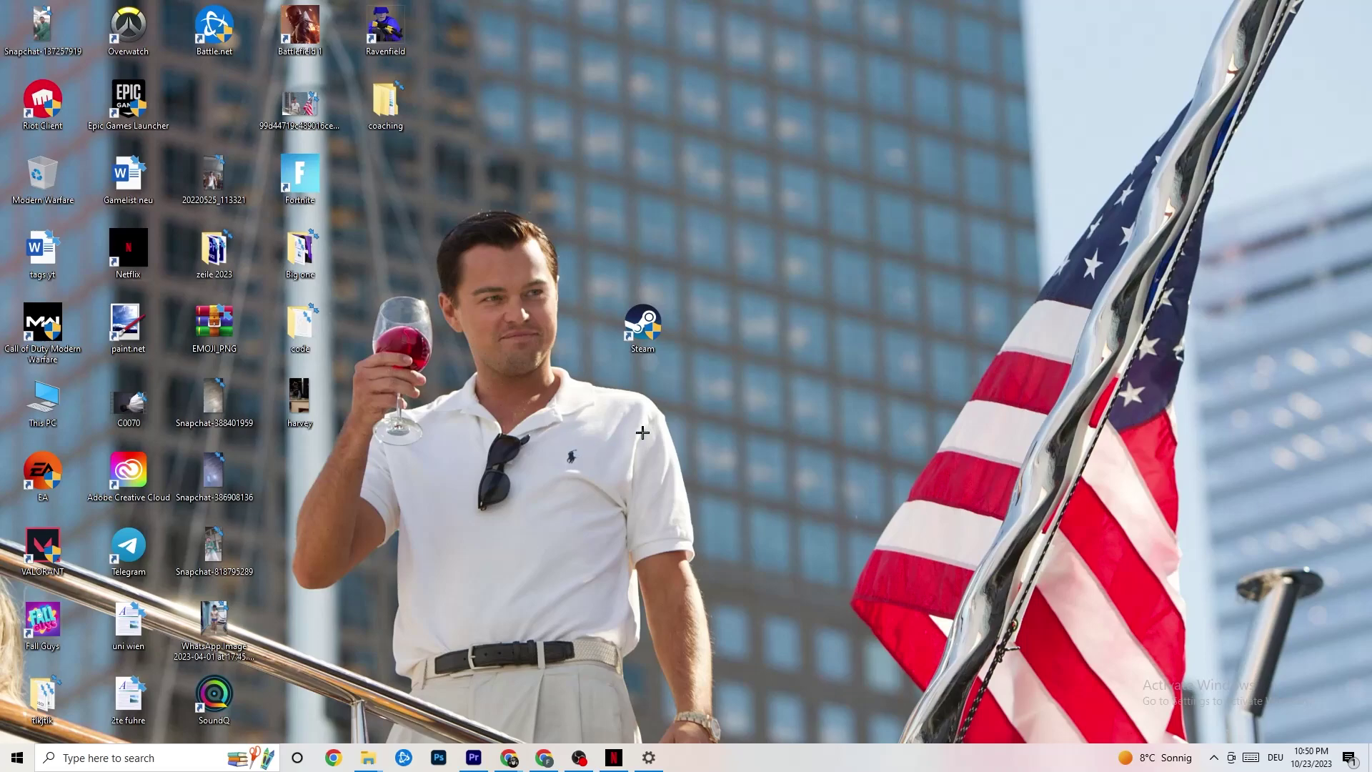
pyautogui.moveTo(631, 320); pyautogui.dragTo(631, 246)
pyautogui.rightClick(631, 246)
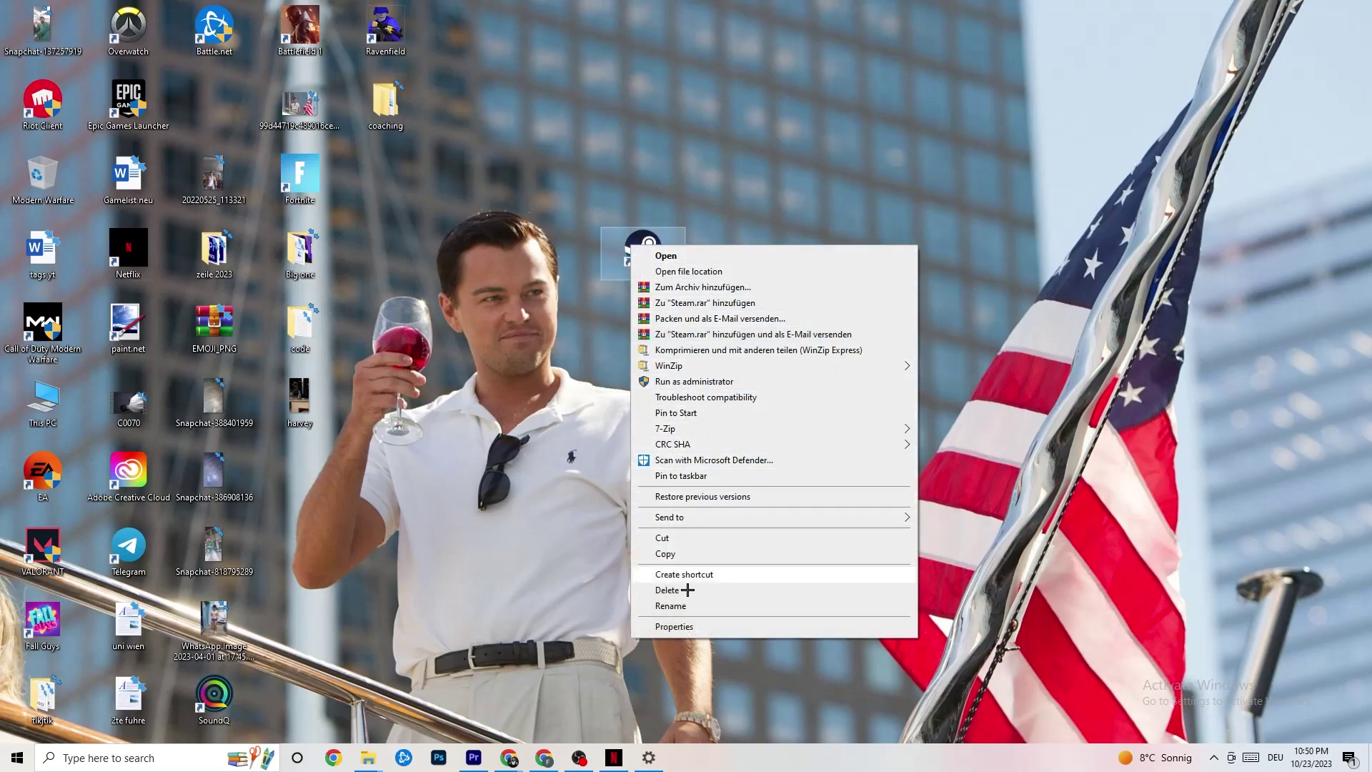
pyautogui.click(686, 627)
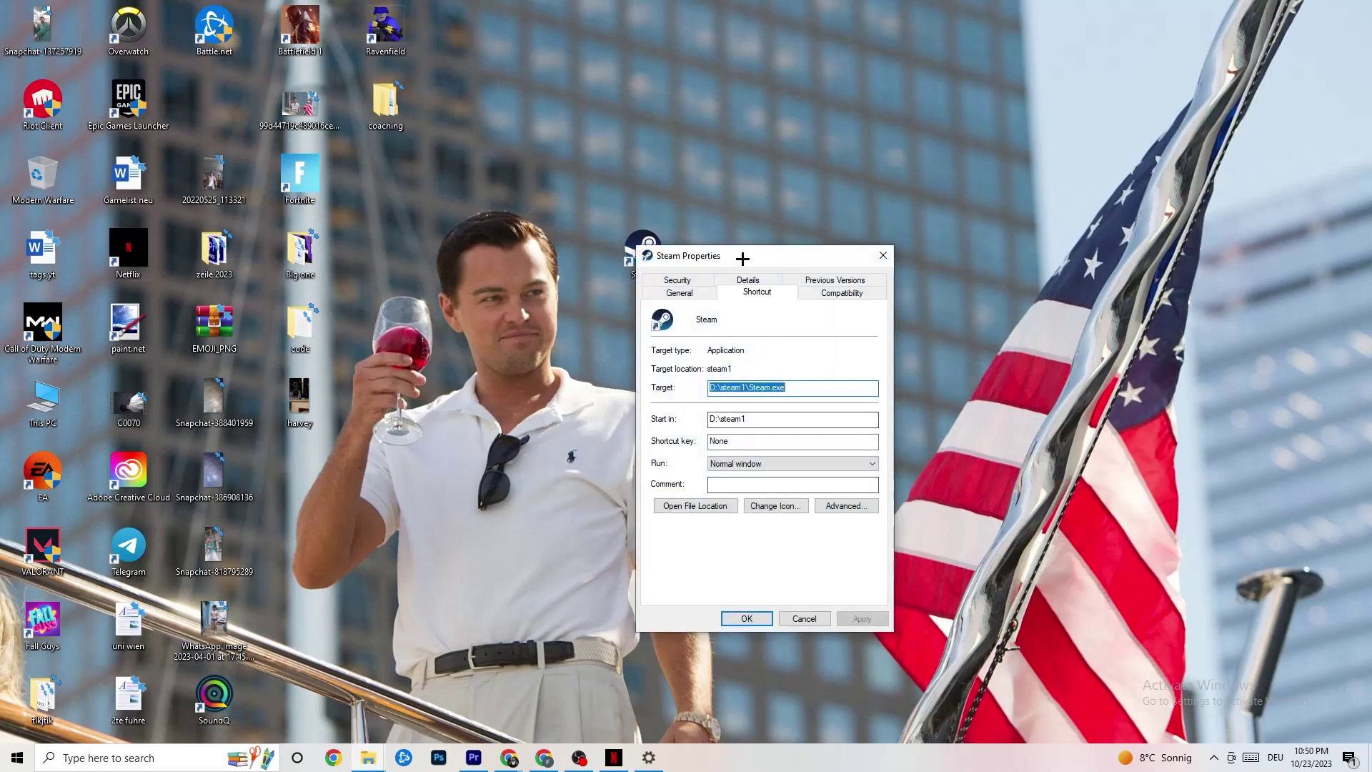
# Keep Steam in Windows 8 compatibility mode as administrator and apply with OK
pyautogui.moveTo(738, 257); pyautogui.dragTo(664, 122)
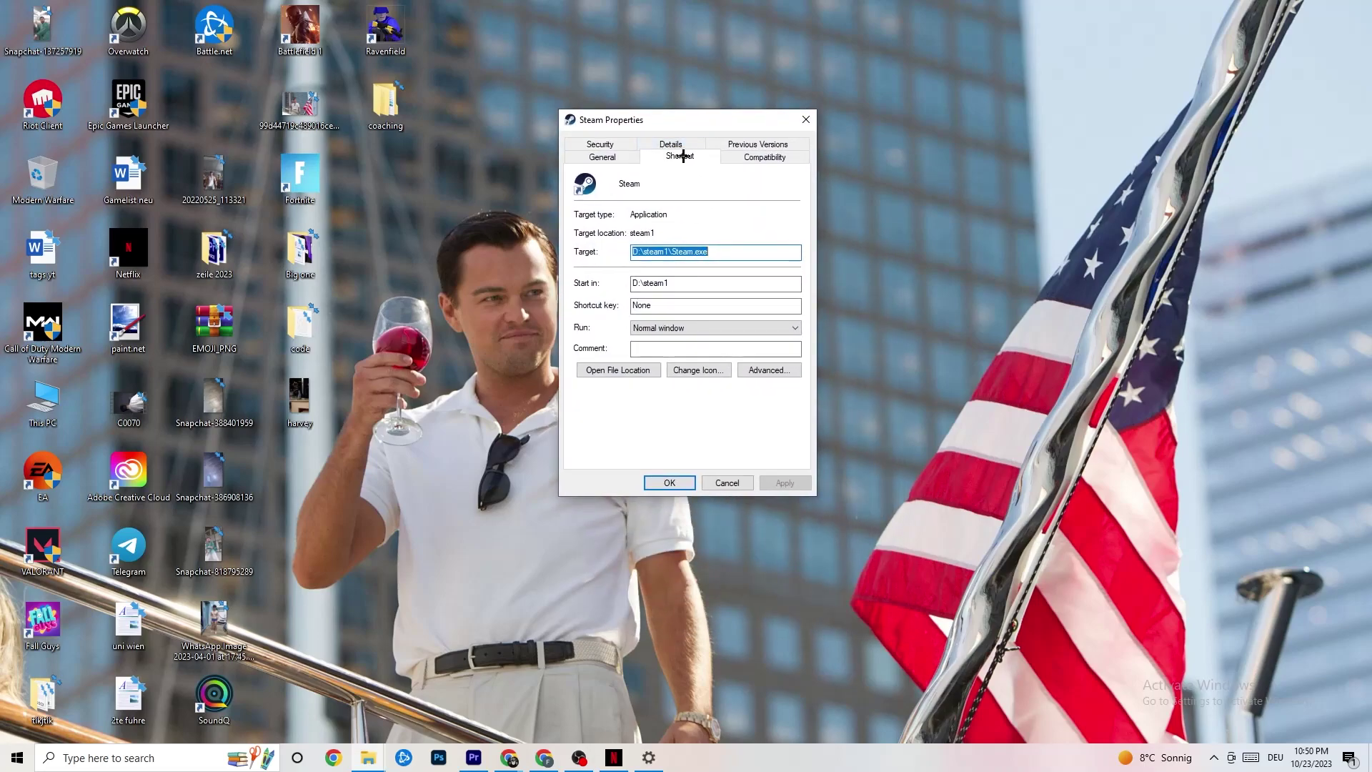
pyautogui.click(759, 157)
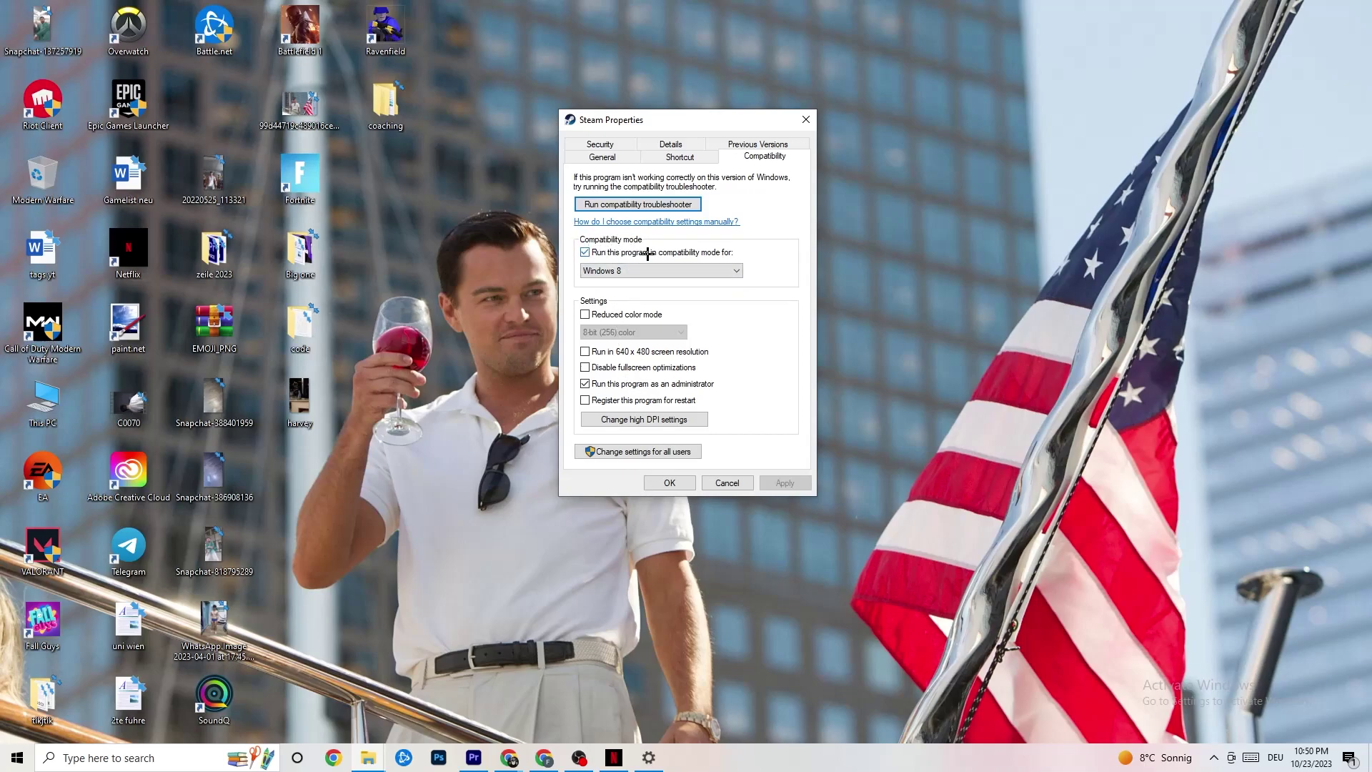
pyautogui.click(694, 269)
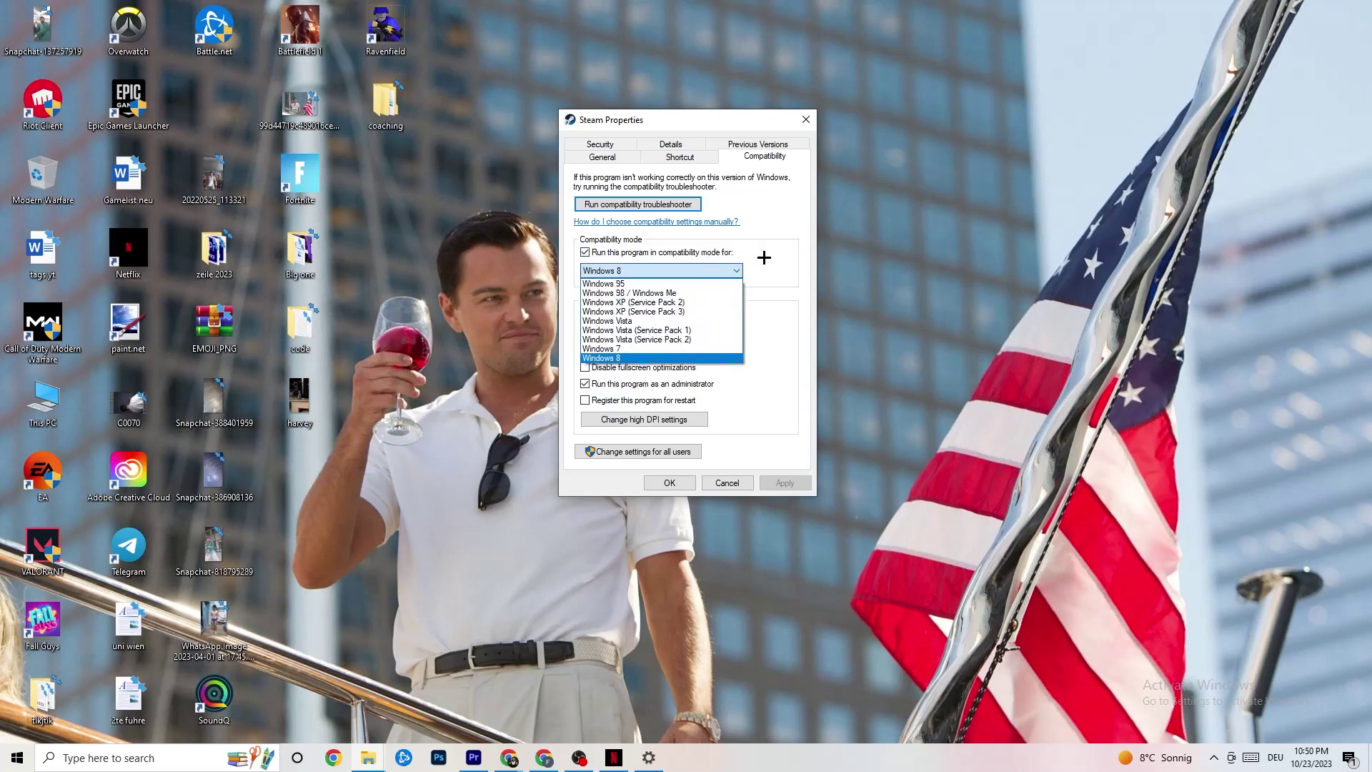
pyautogui.click(671, 358)
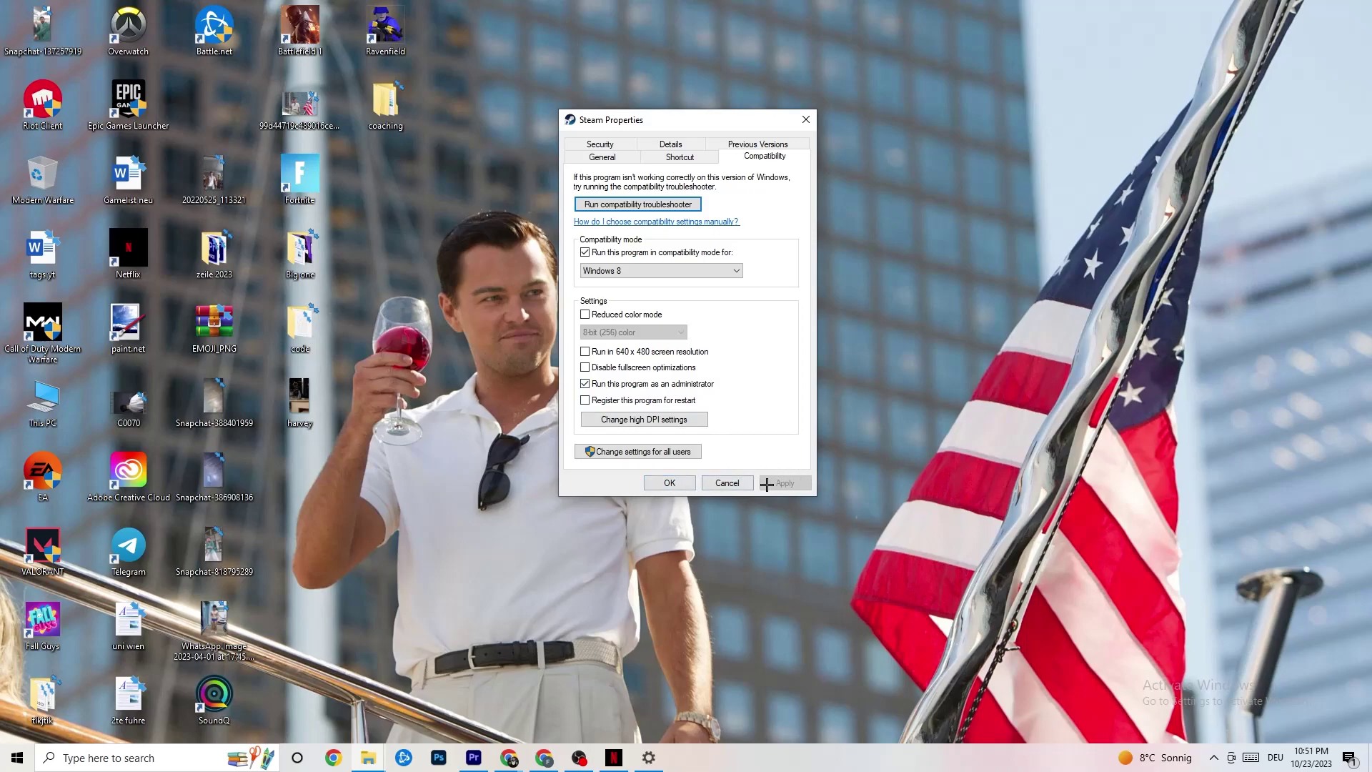
pyautogui.click(670, 483)
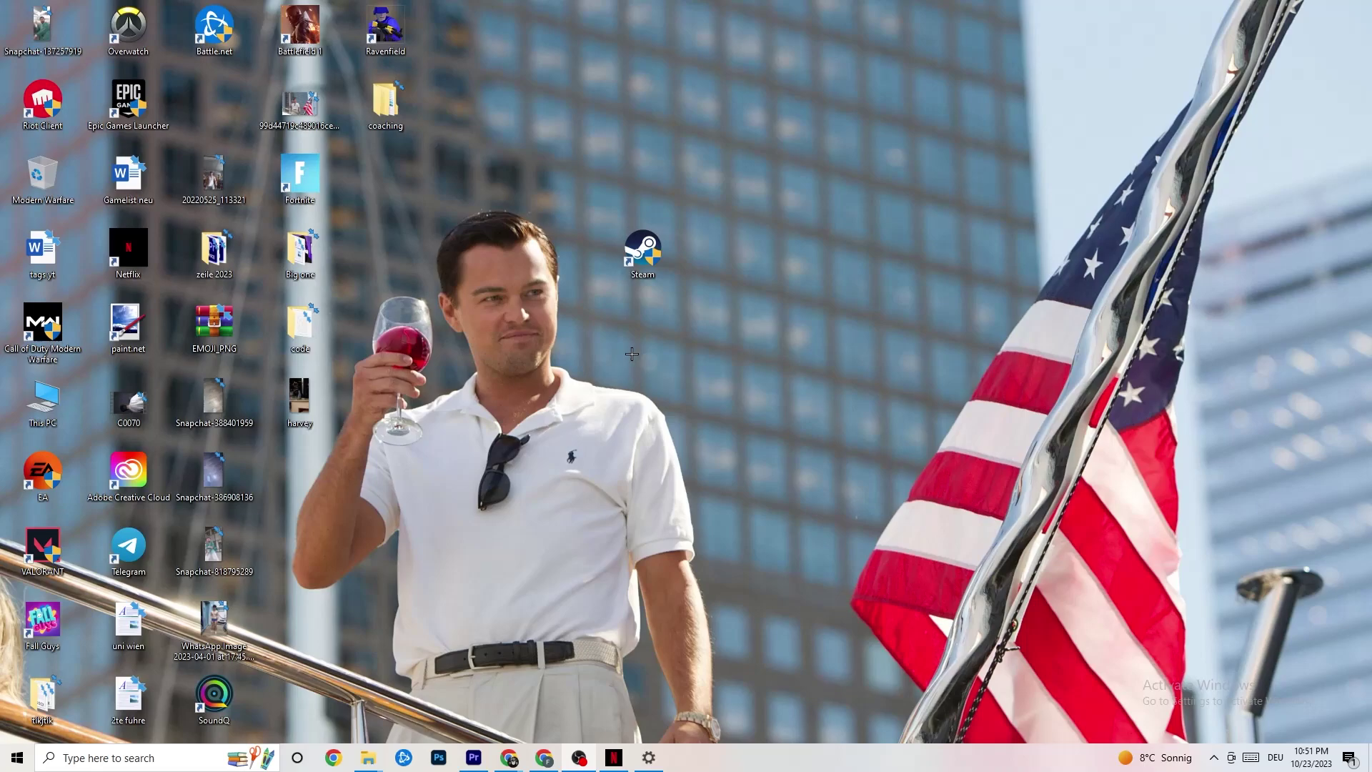
pyautogui.rightClick(619, 256)
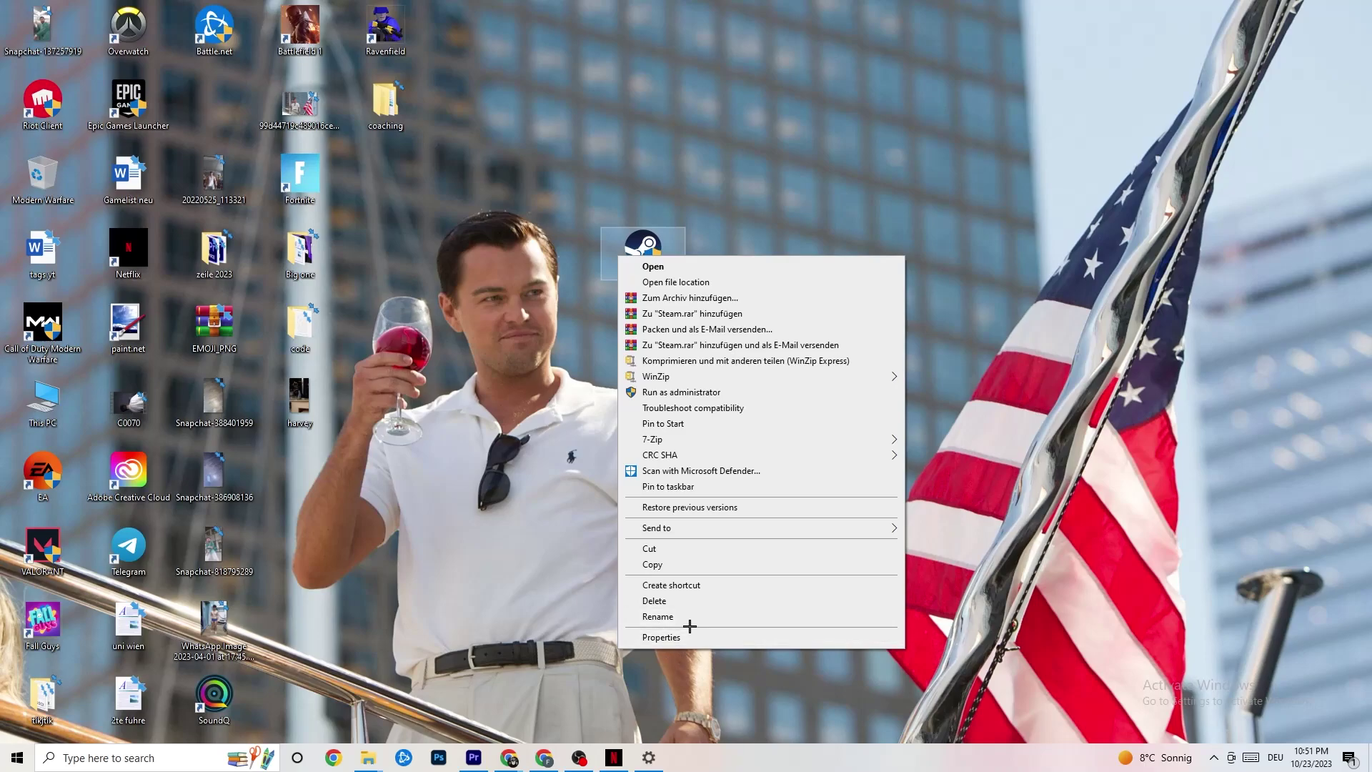
pyautogui.click(502, 314)
pyautogui.click(499, 394)
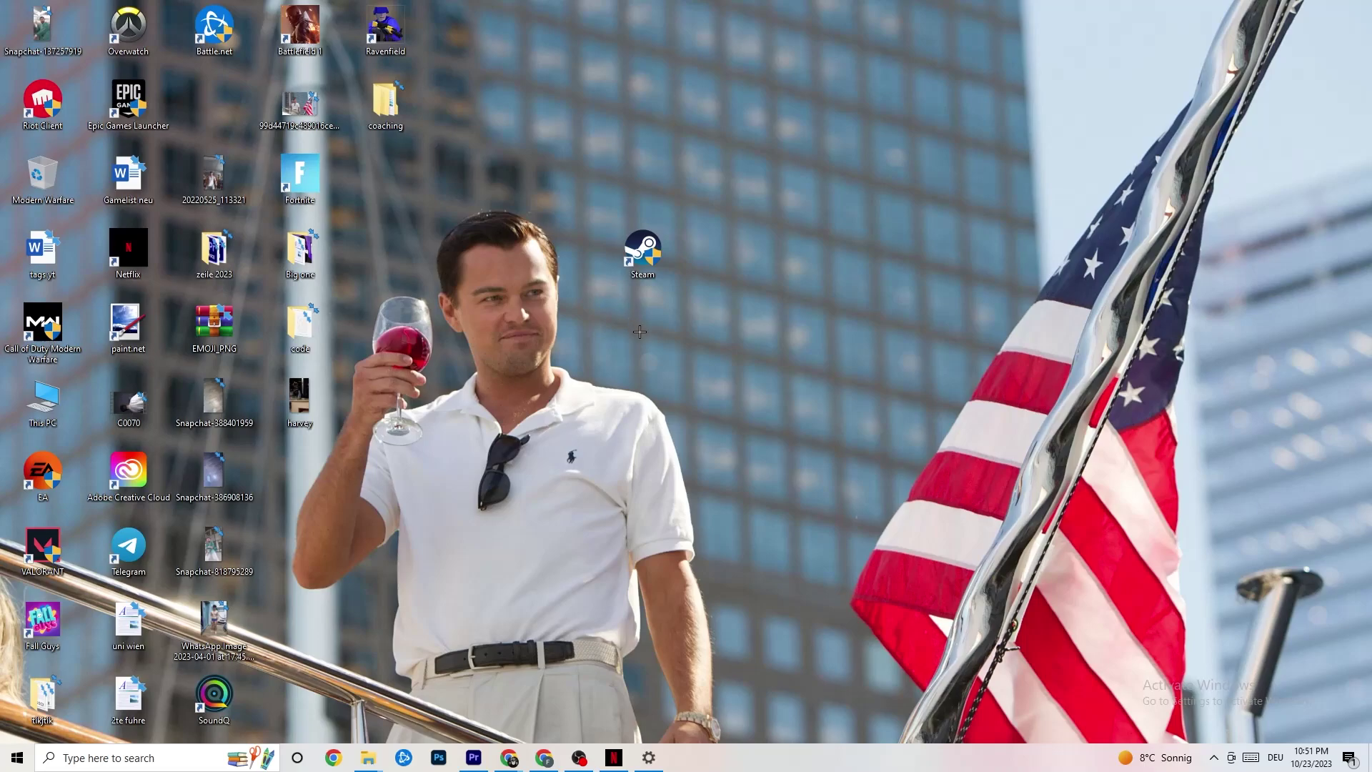
# Restore Settings, open System > Display, and keep scaling at 100% (Recommended) at 1920 × 1080
pyautogui.press('super')
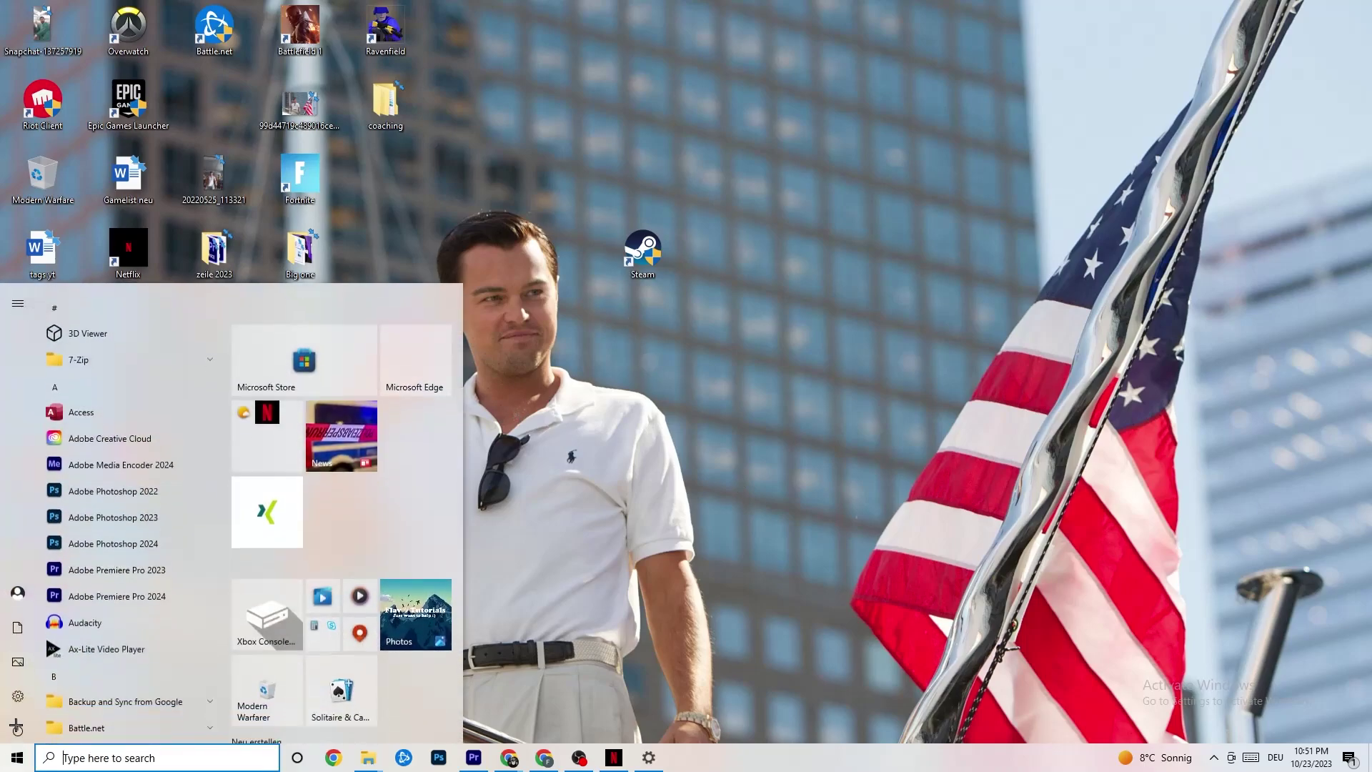
pyautogui.click(649, 757)
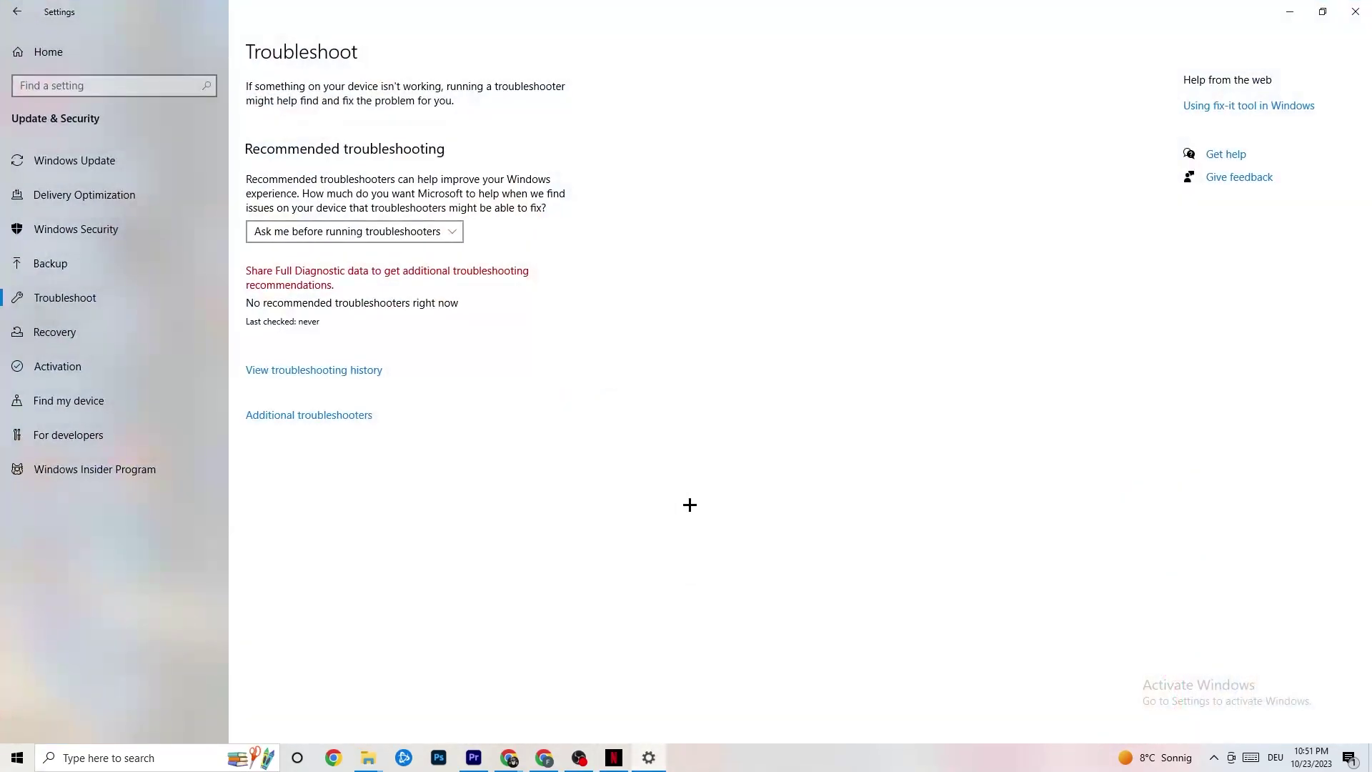
pyautogui.click(3, 6)
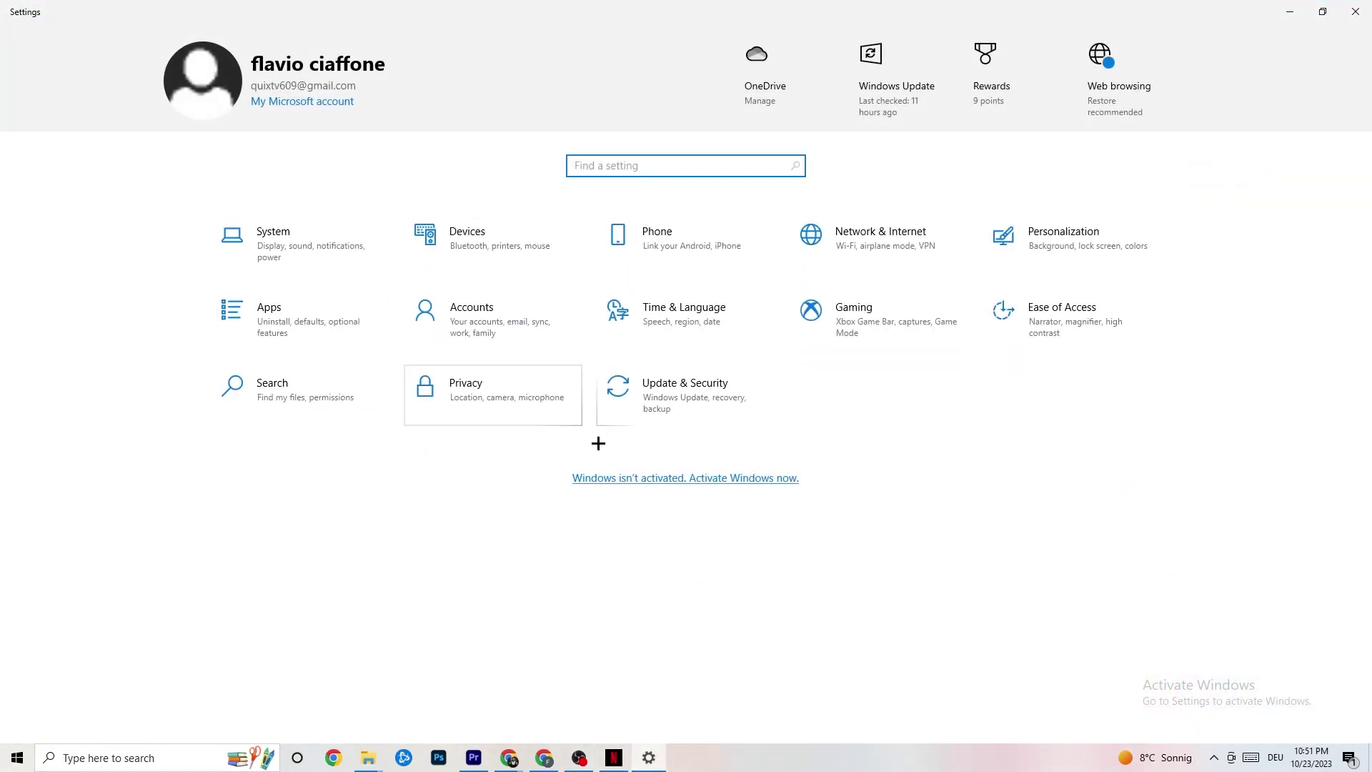
pyautogui.click(315, 254)
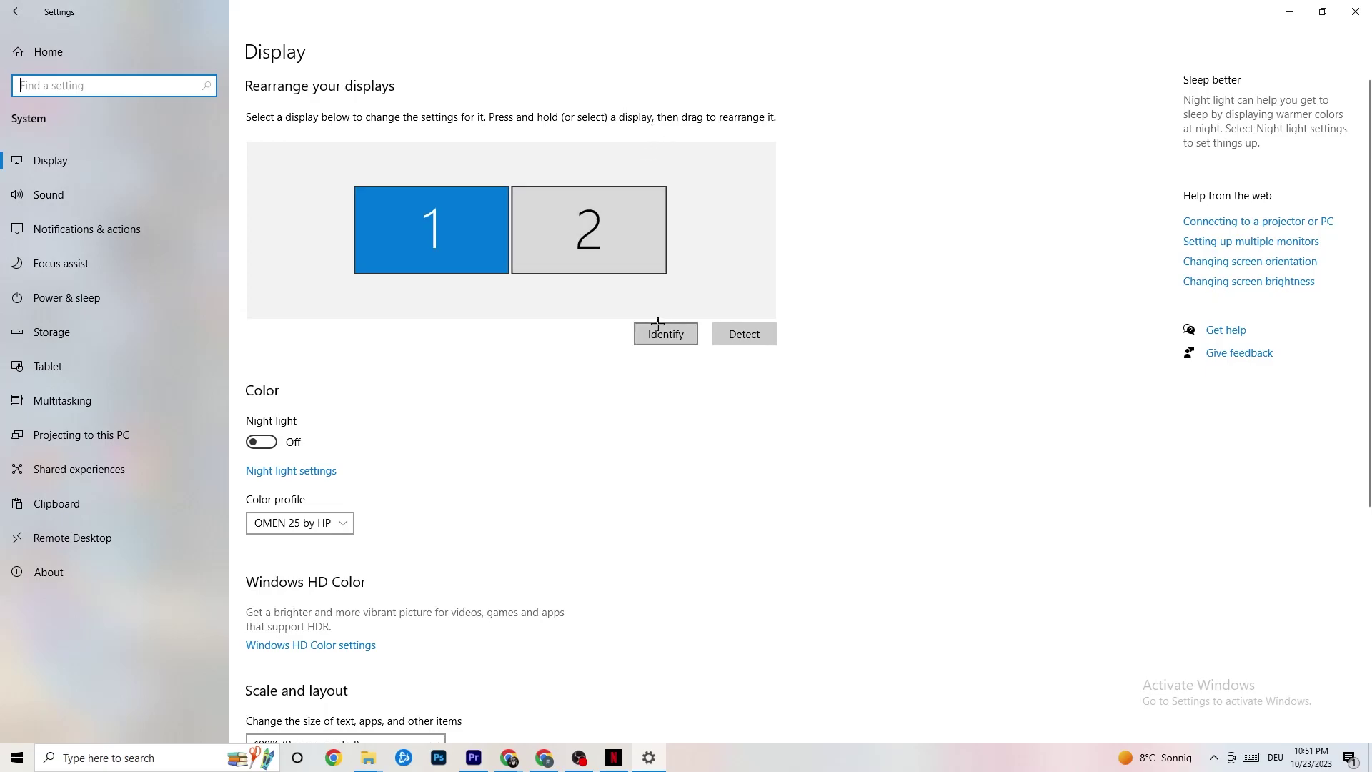
pyautogui.scroll(-5, 393, 239)
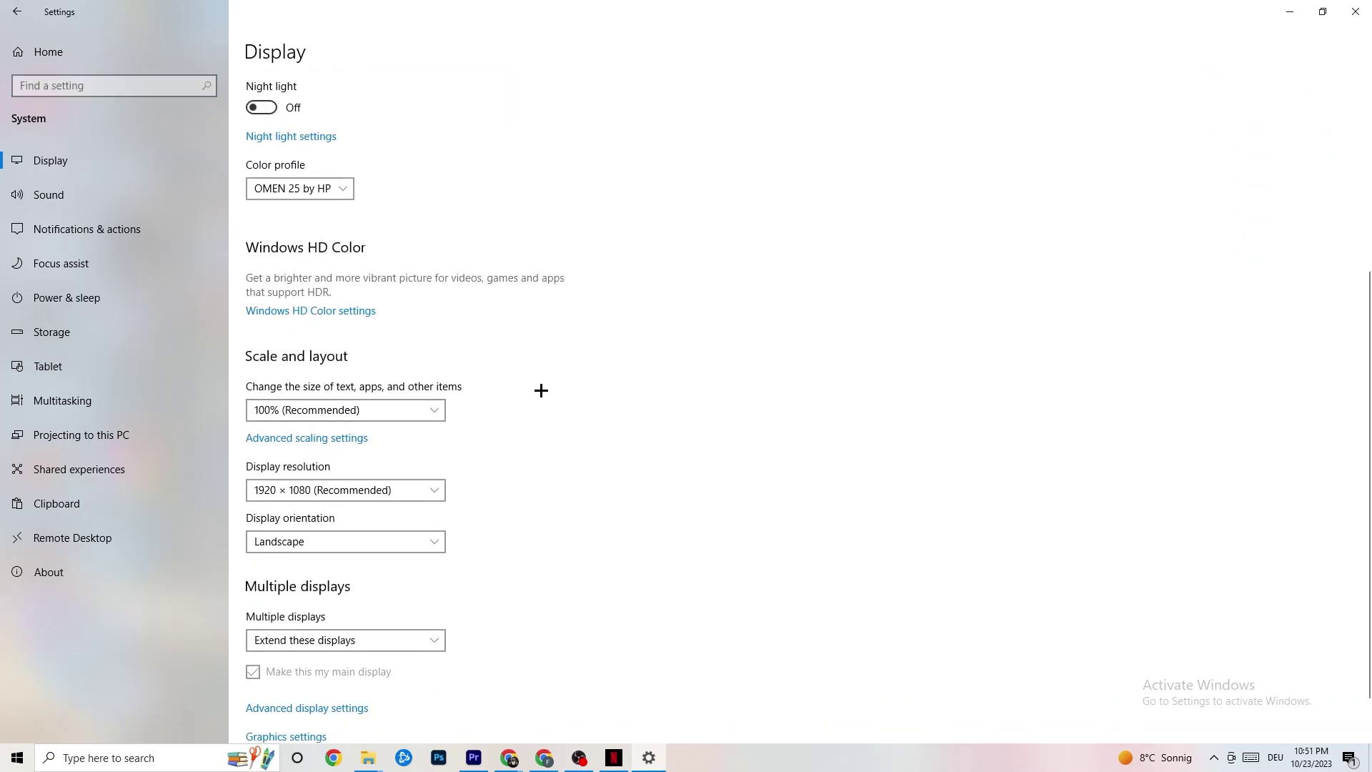
pyautogui.click(433, 401)
pyautogui.click(623, 351)
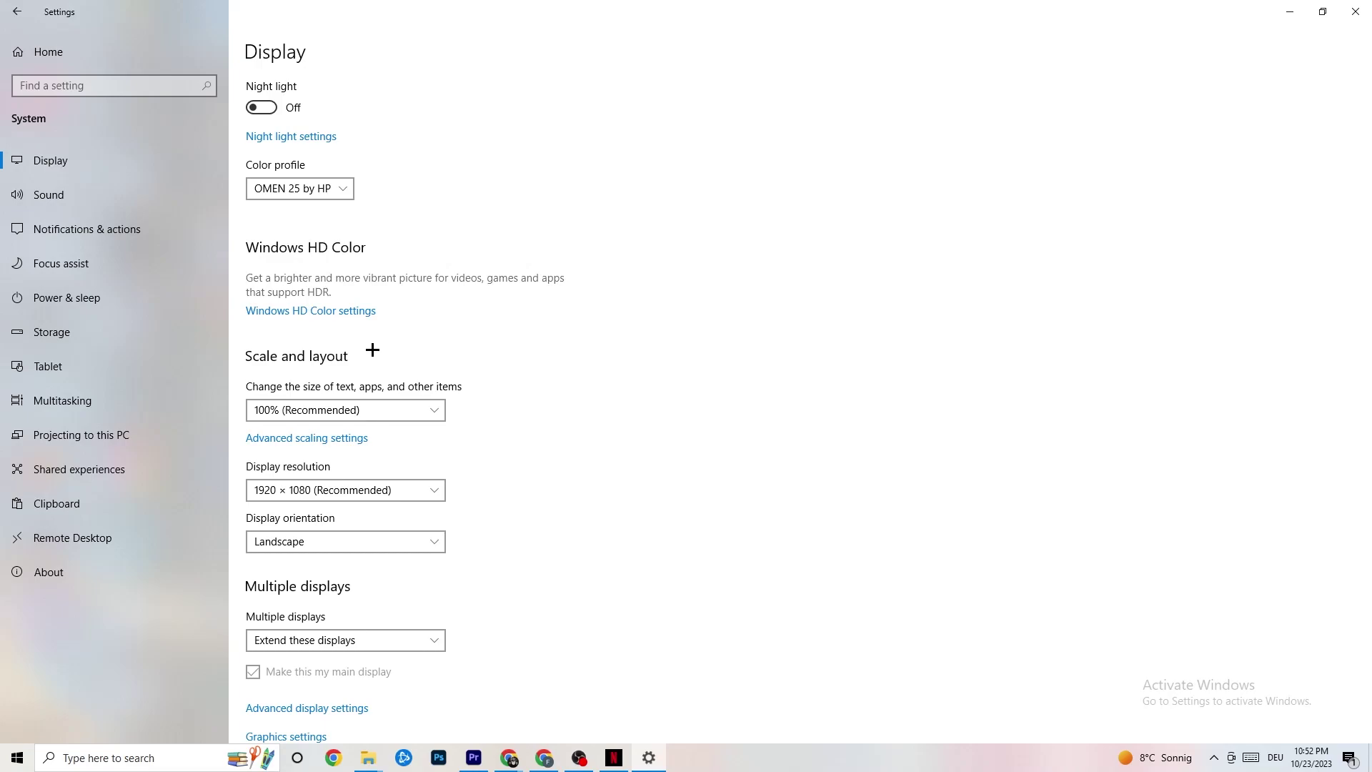
# Review the power plans in Power Options, then go to Storage and its Storage Sense options
pyautogui.click(91, 295)
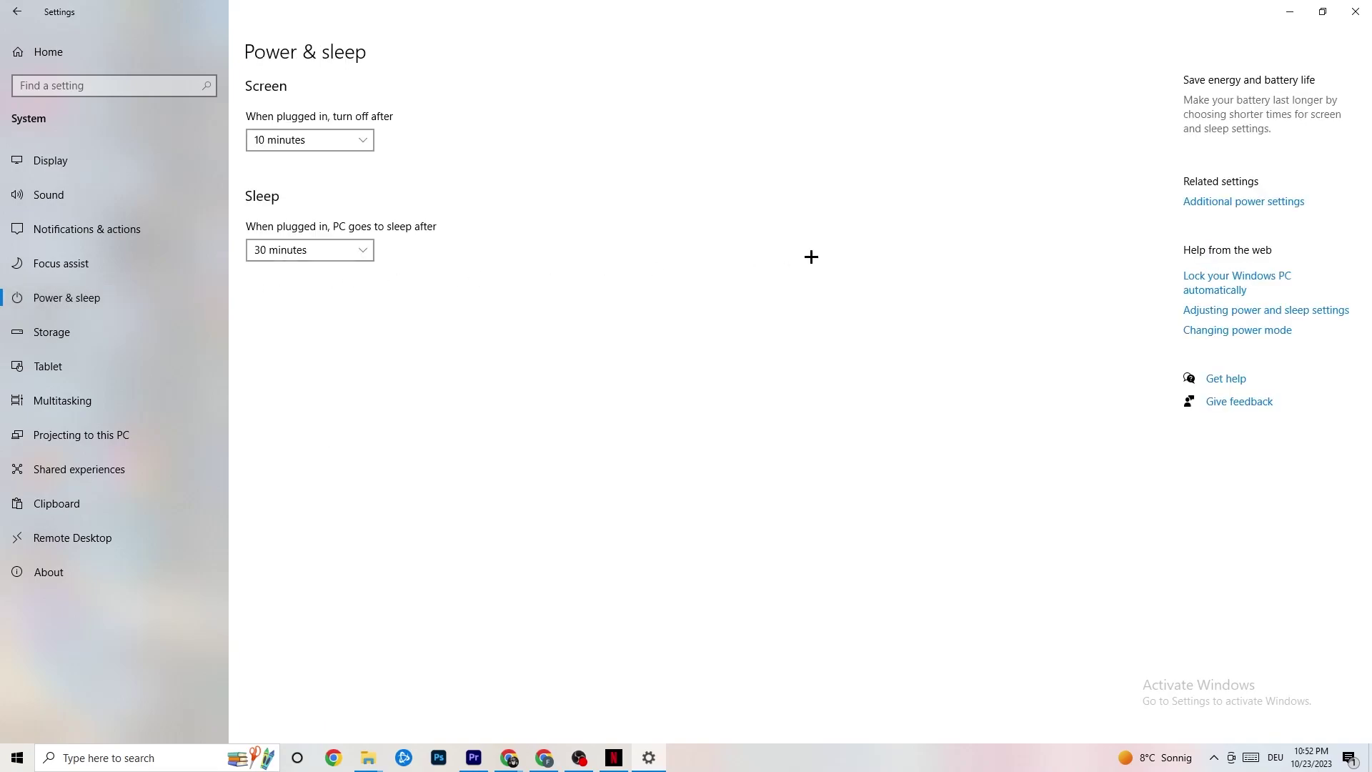
pyautogui.click(1257, 203)
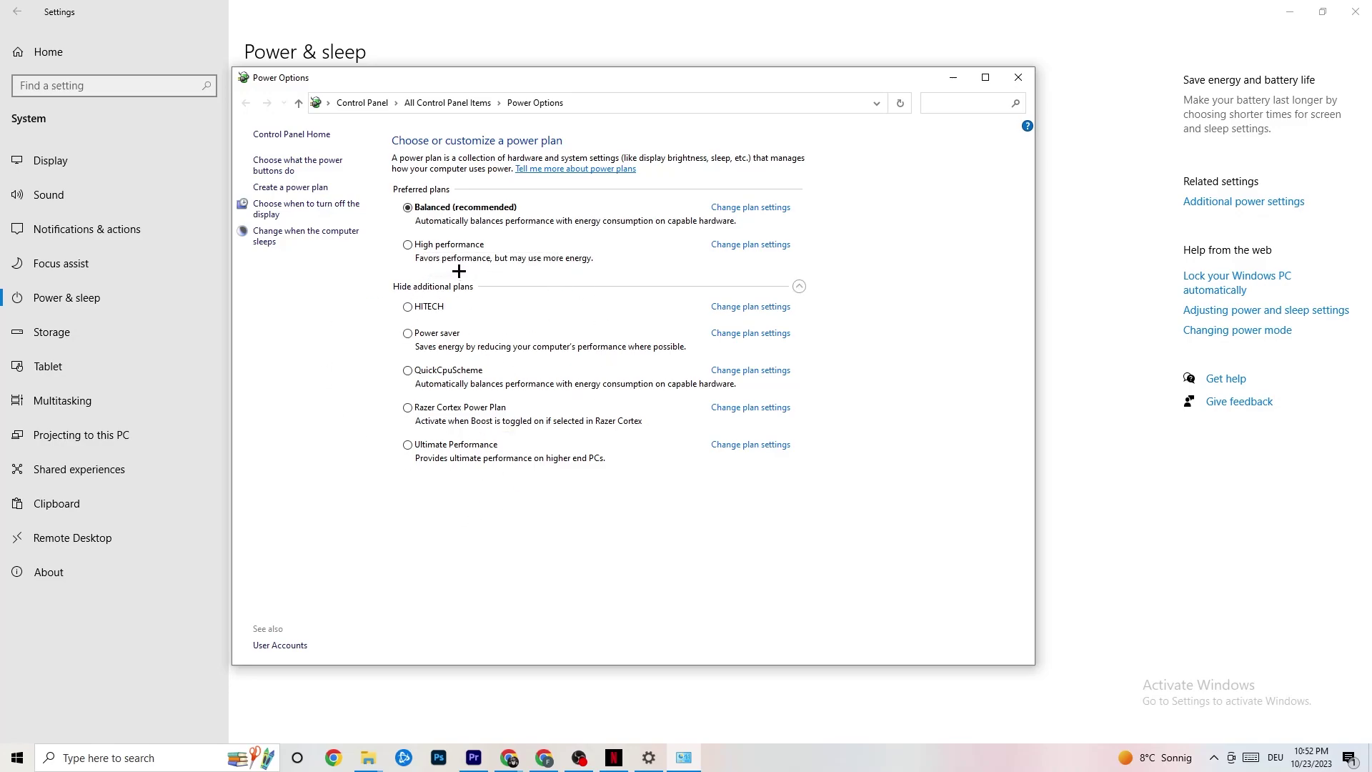
pyautogui.click(1015, 81)
pyautogui.click(165, 333)
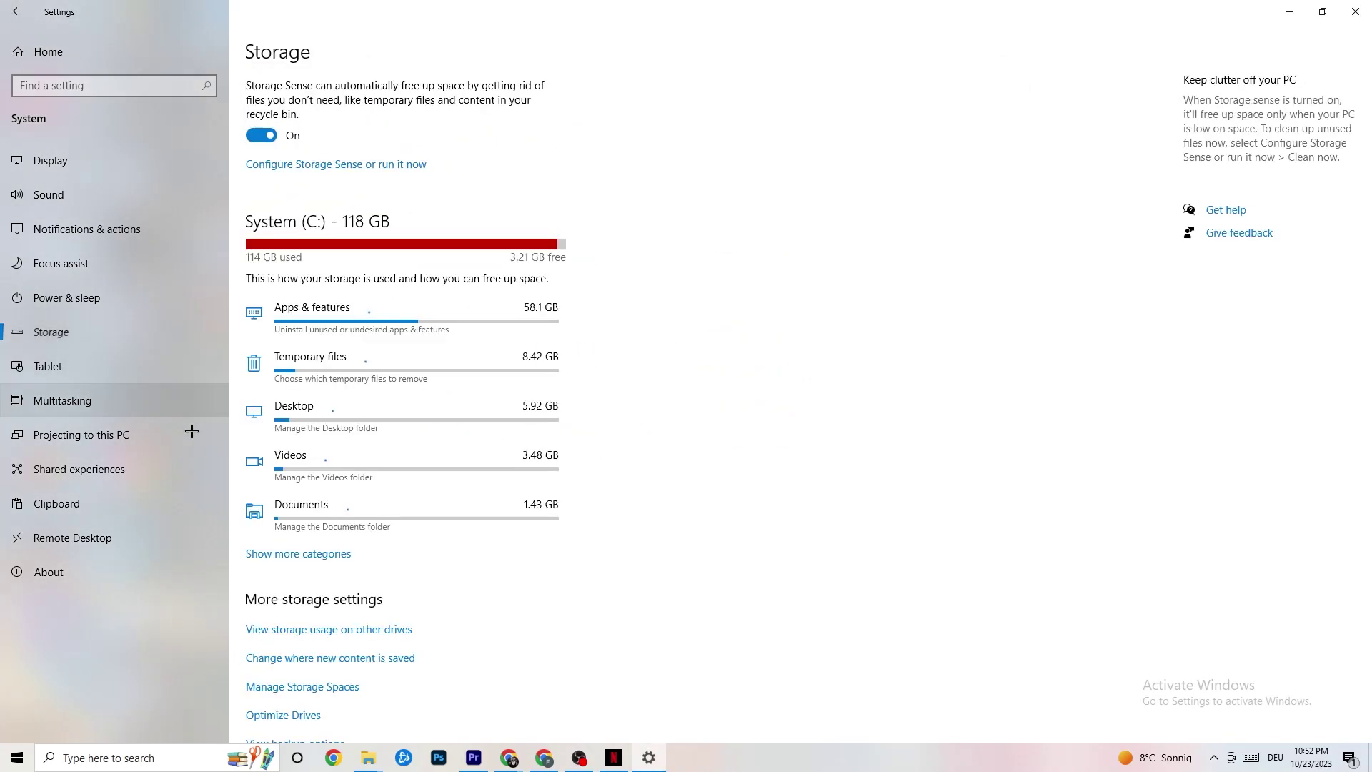
pyautogui.click(383, 165)
# Set Storage Sense to run every week with 14-day recycle-bin cleanup, then return to Storage
pyautogui.click(177, 199)
pyautogui.click(176, 199)
pyautogui.click(82, 205)
pyautogui.click(312, 145)
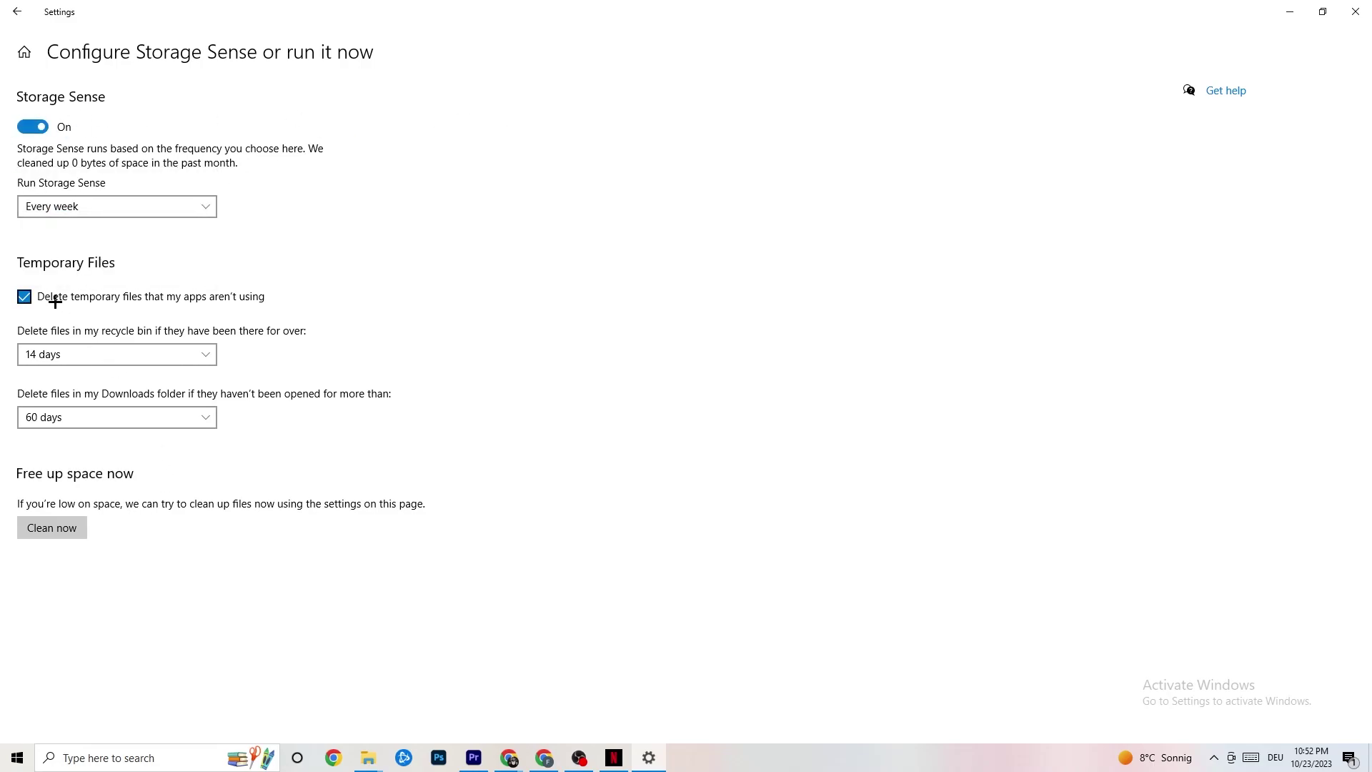
pyautogui.click(168, 355)
pyautogui.click(169, 361)
pyautogui.click(26, 13)
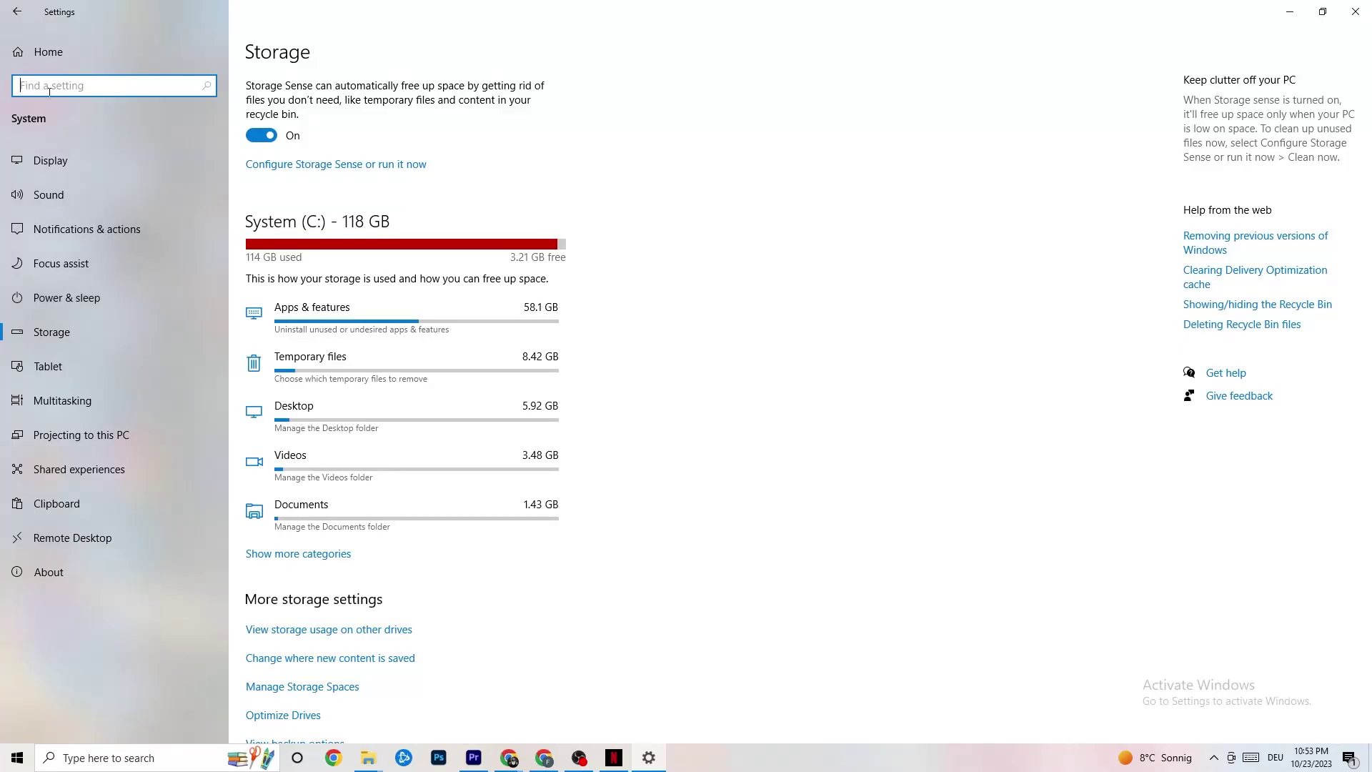
# From the Settings home, open Gaming and view Captures: background recording off, video at 30 fps
pyautogui.click(12, 15)
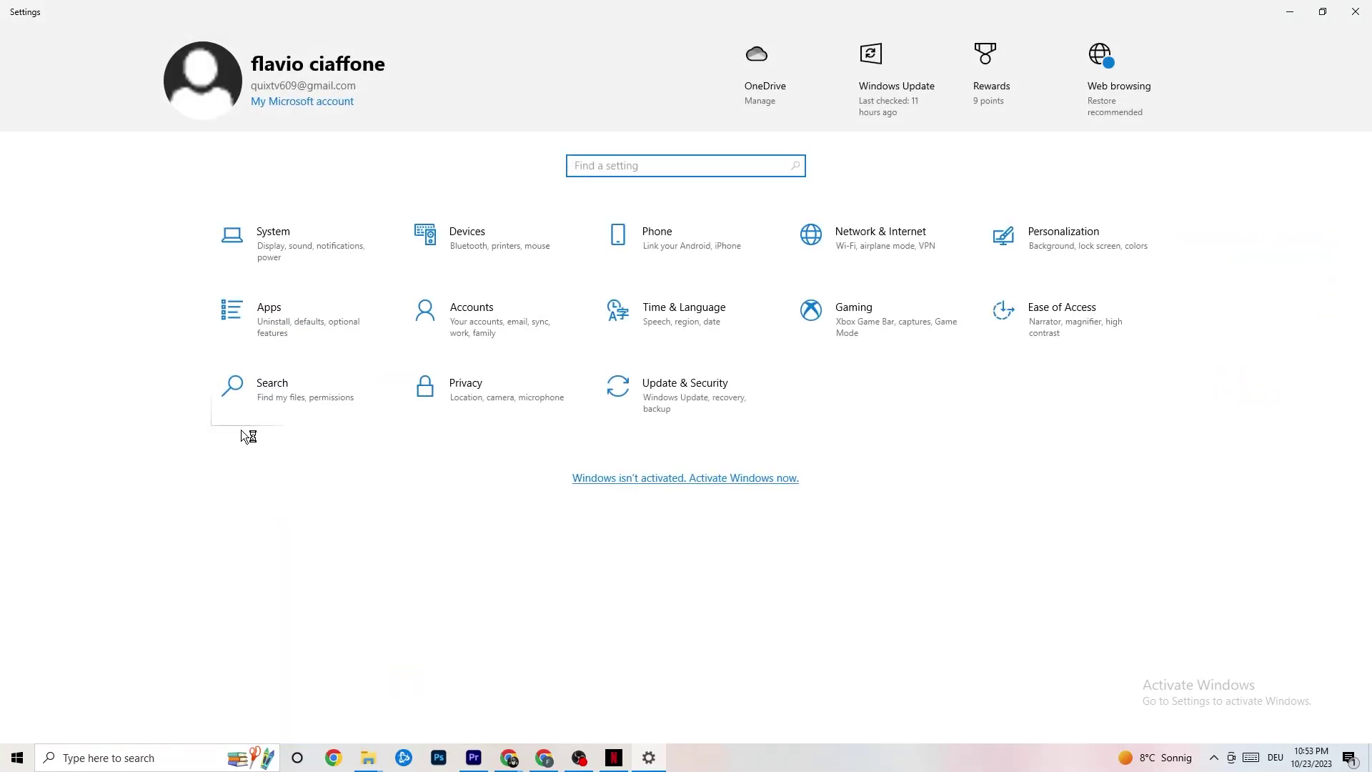
pyautogui.click(897, 300)
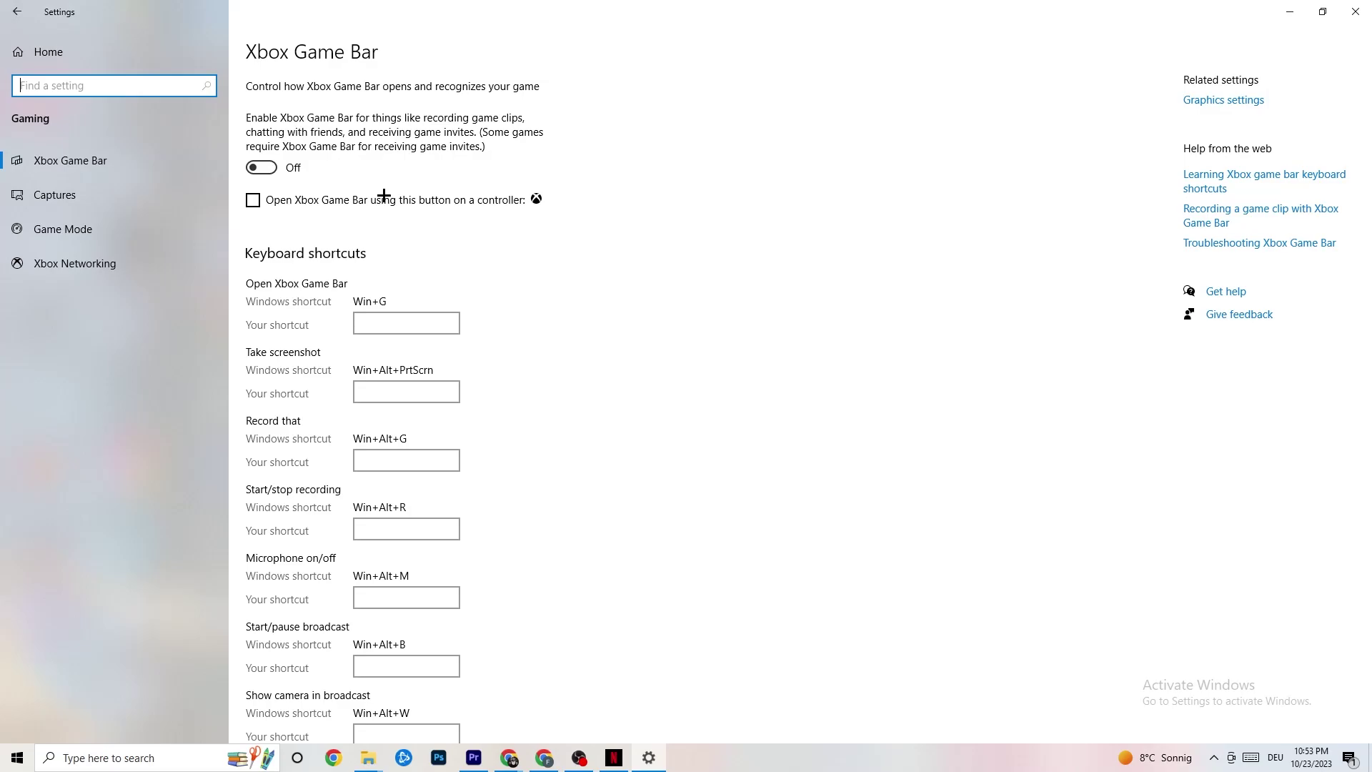
pyautogui.click(98, 194)
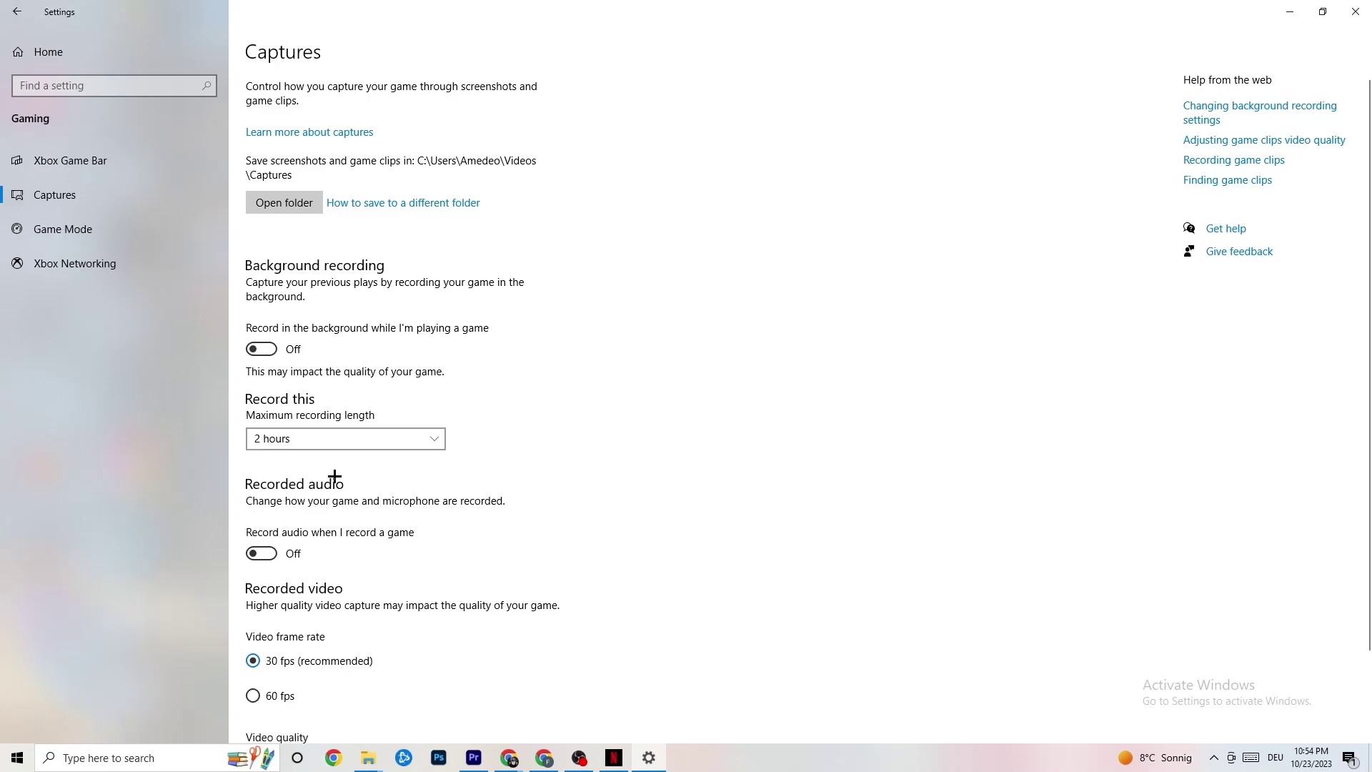
pyautogui.click(71, 230)
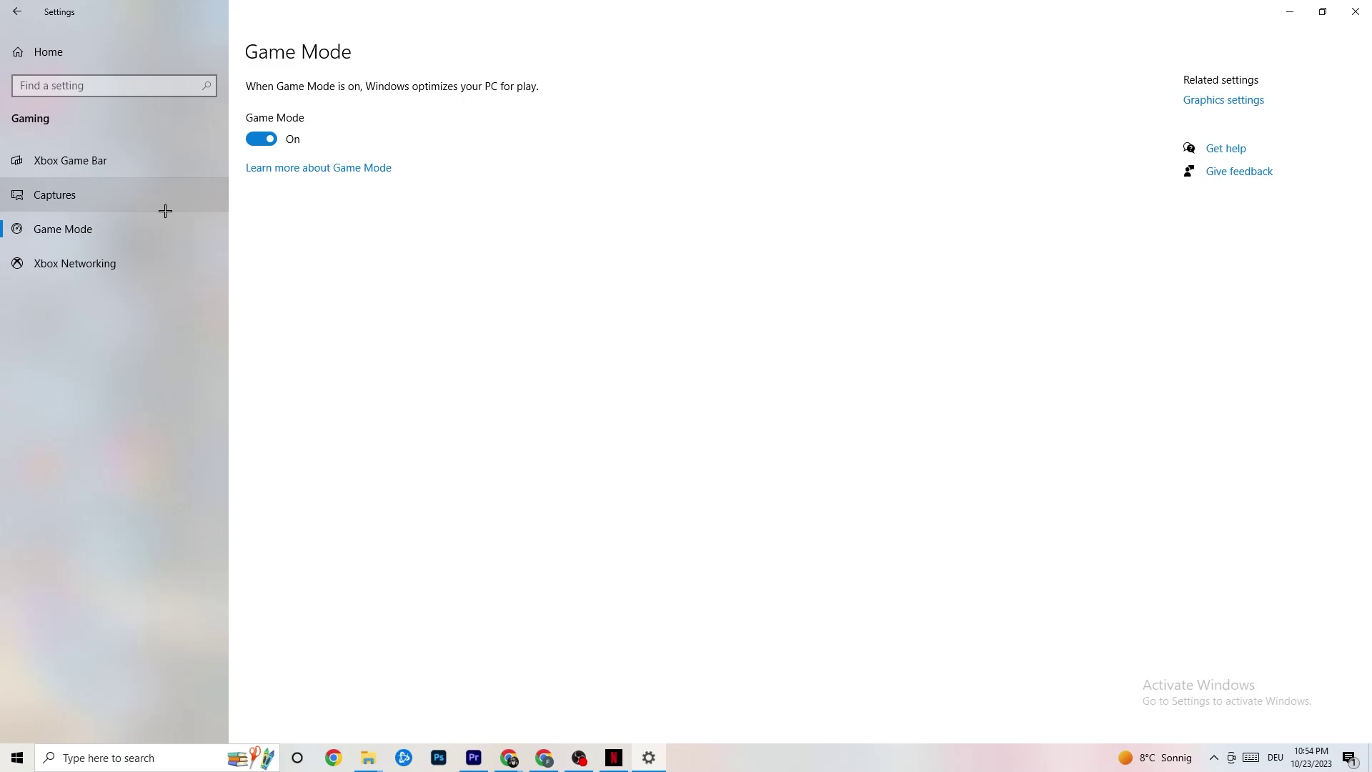
# Close Settings with Game Mode left on
pyautogui.click(1343, 12)
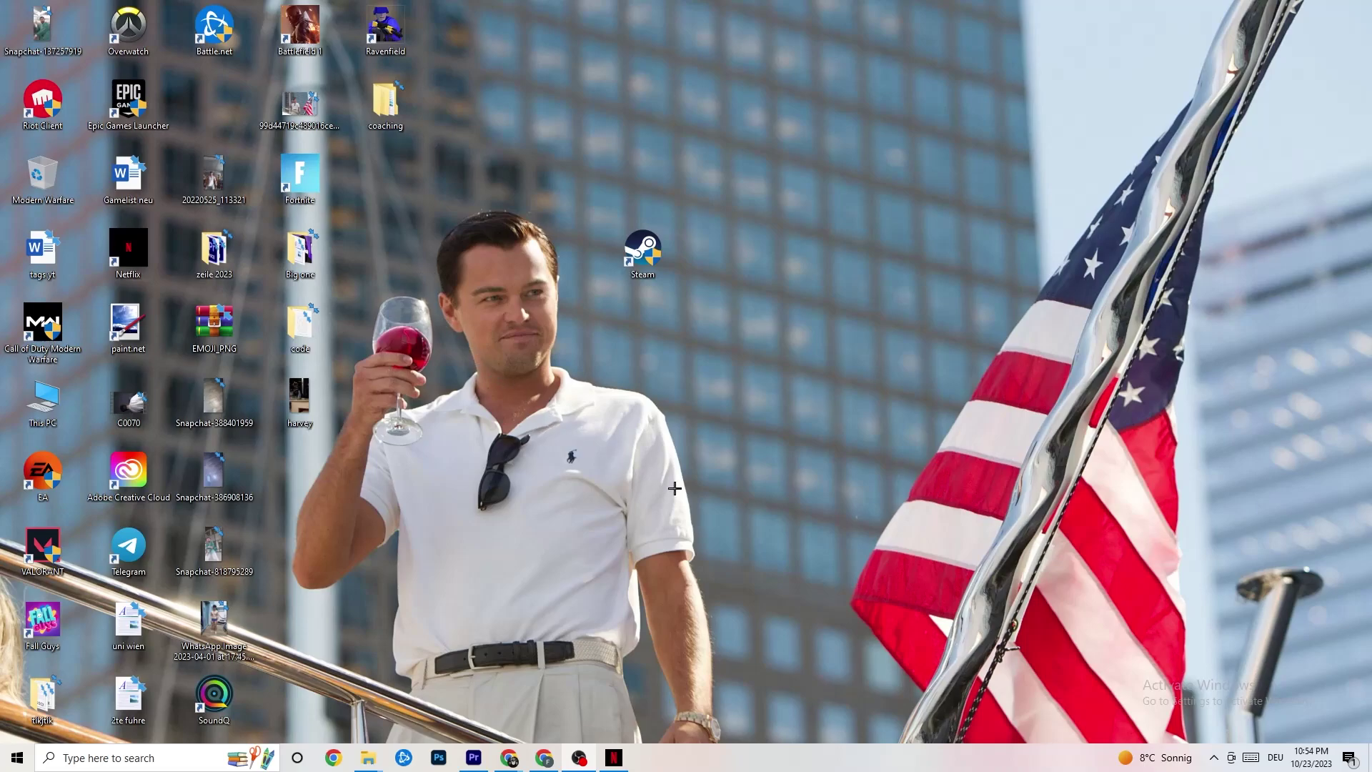
# Launch Task Manager from the taskbar's context menu
pyautogui.rightClick(701, 768)
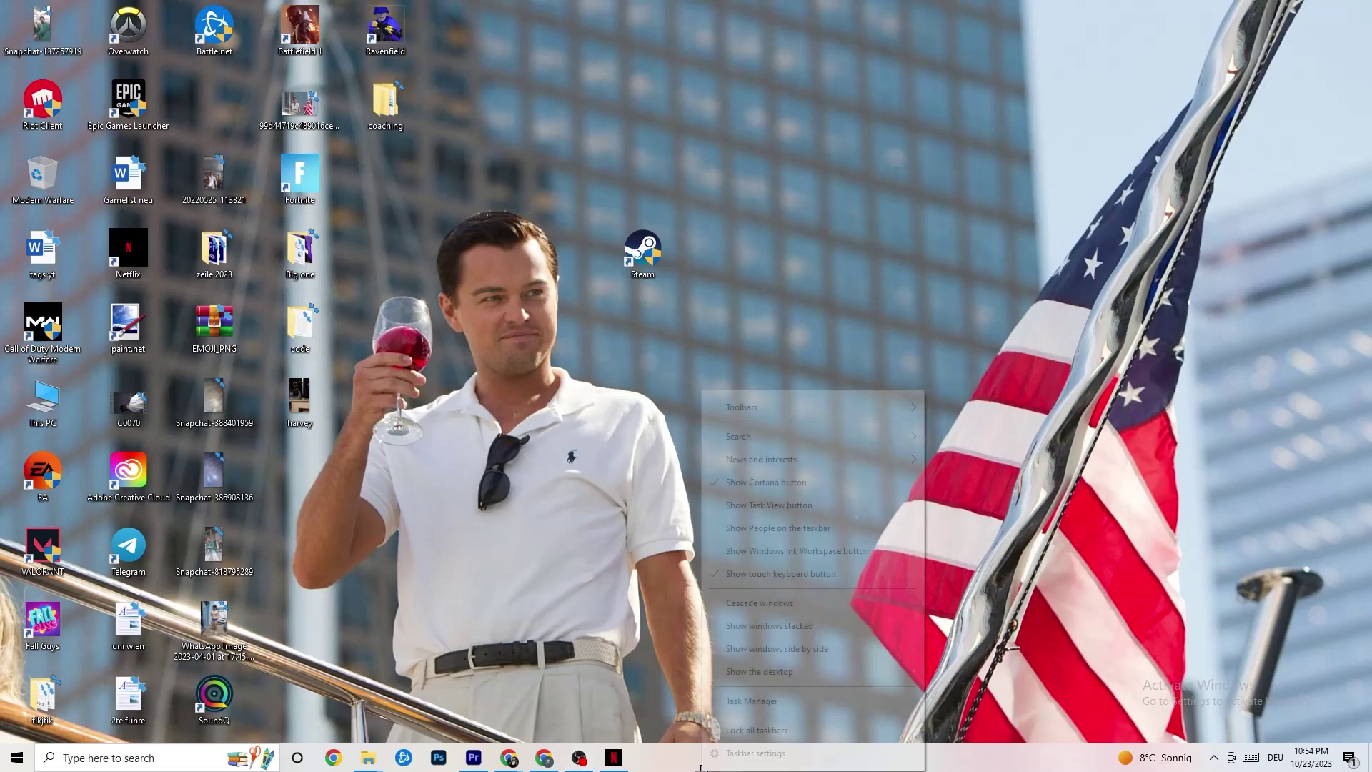
pyautogui.click(743, 701)
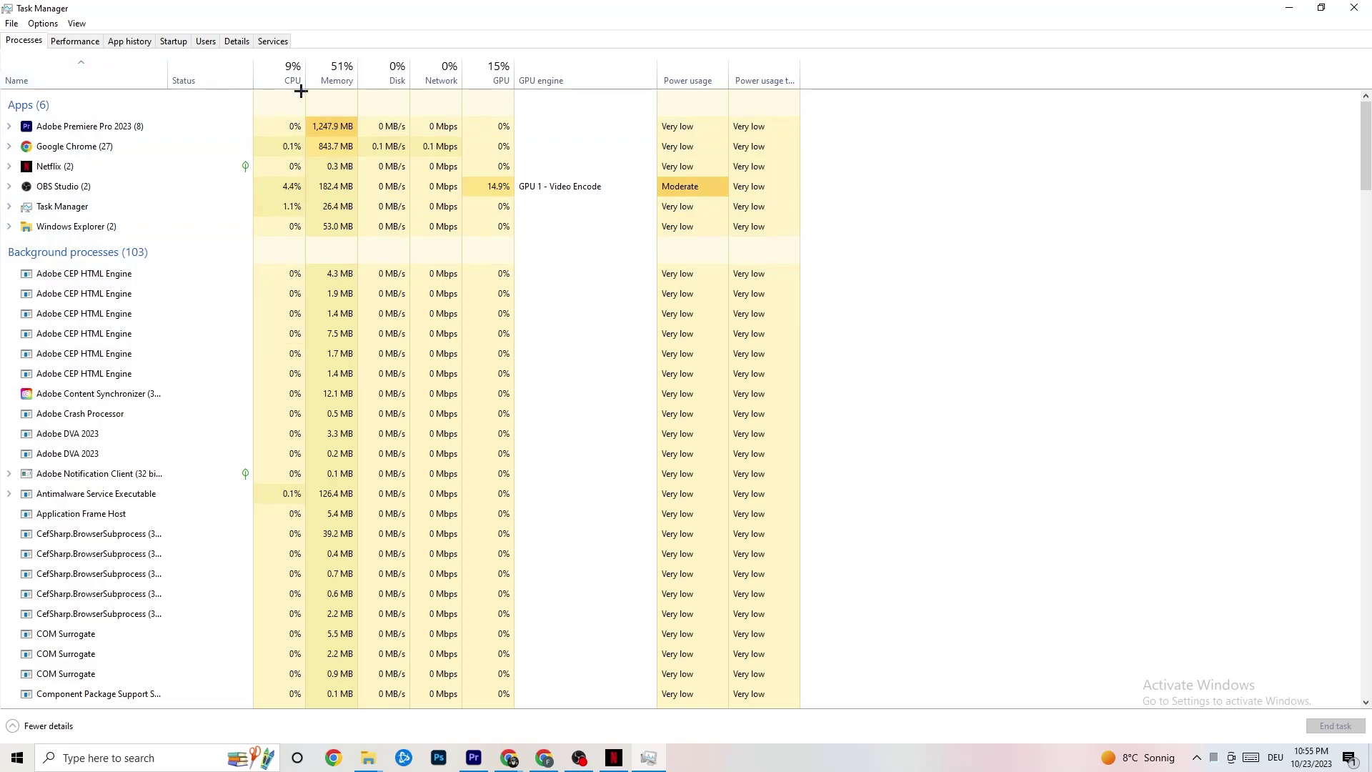
# Review the Processes list and Netflix's actions without ending it, then show the Details view with PIDs and status
pyautogui.scroll(-3, 302, 528)
pyautogui.scroll(-4, 302, 528)
pyautogui.scroll(7, 269, 465)
pyautogui.scroll(-3, 222, 417)
pyautogui.scroll(3, 222, 417)
pyautogui.rightClick(89, 169)
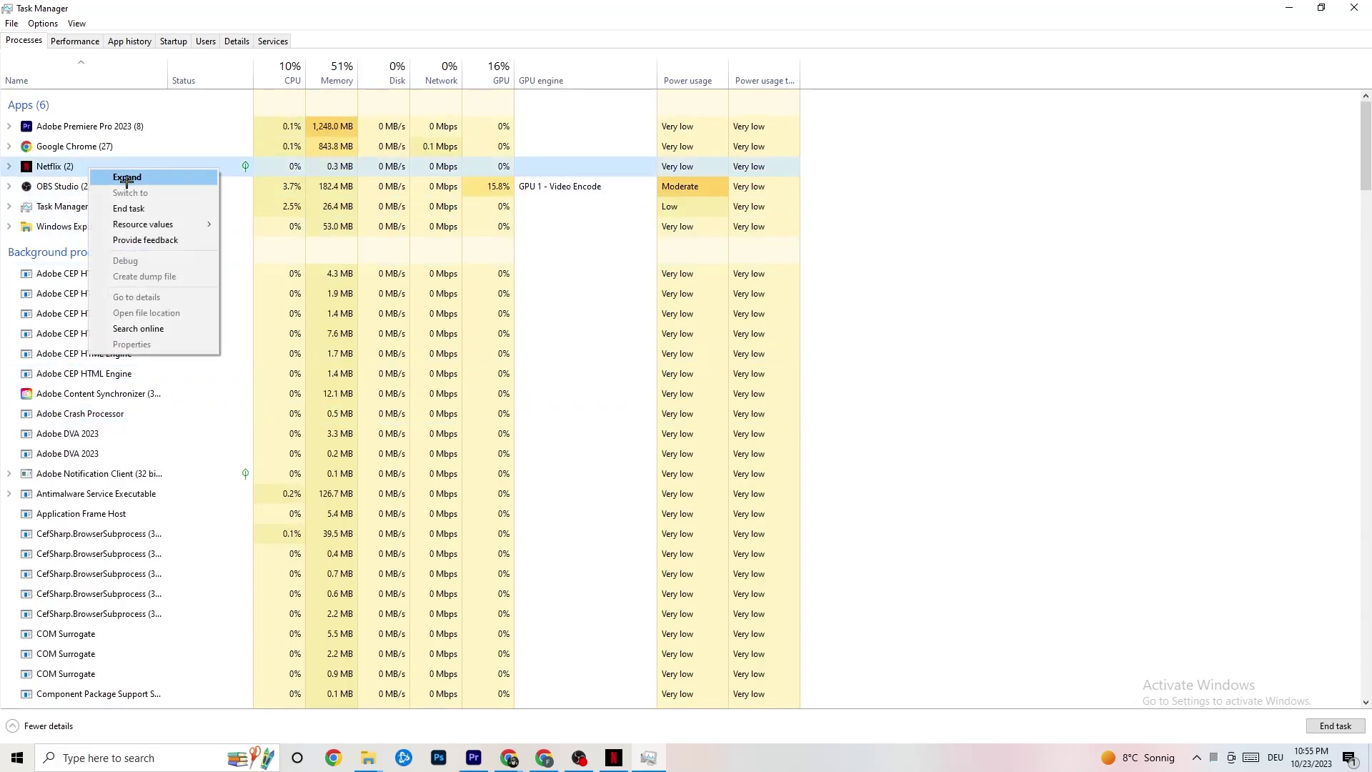
pyautogui.click(1010, 239)
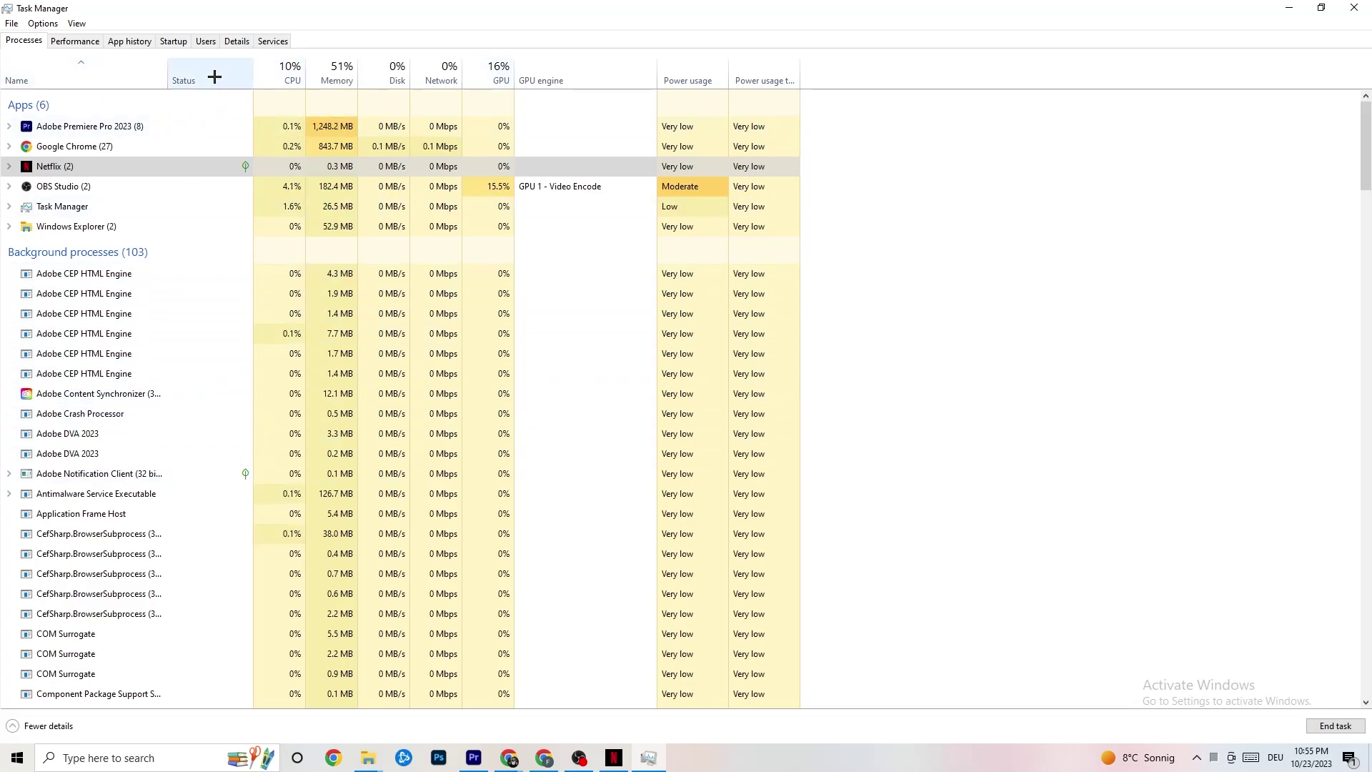
pyautogui.click(224, 45)
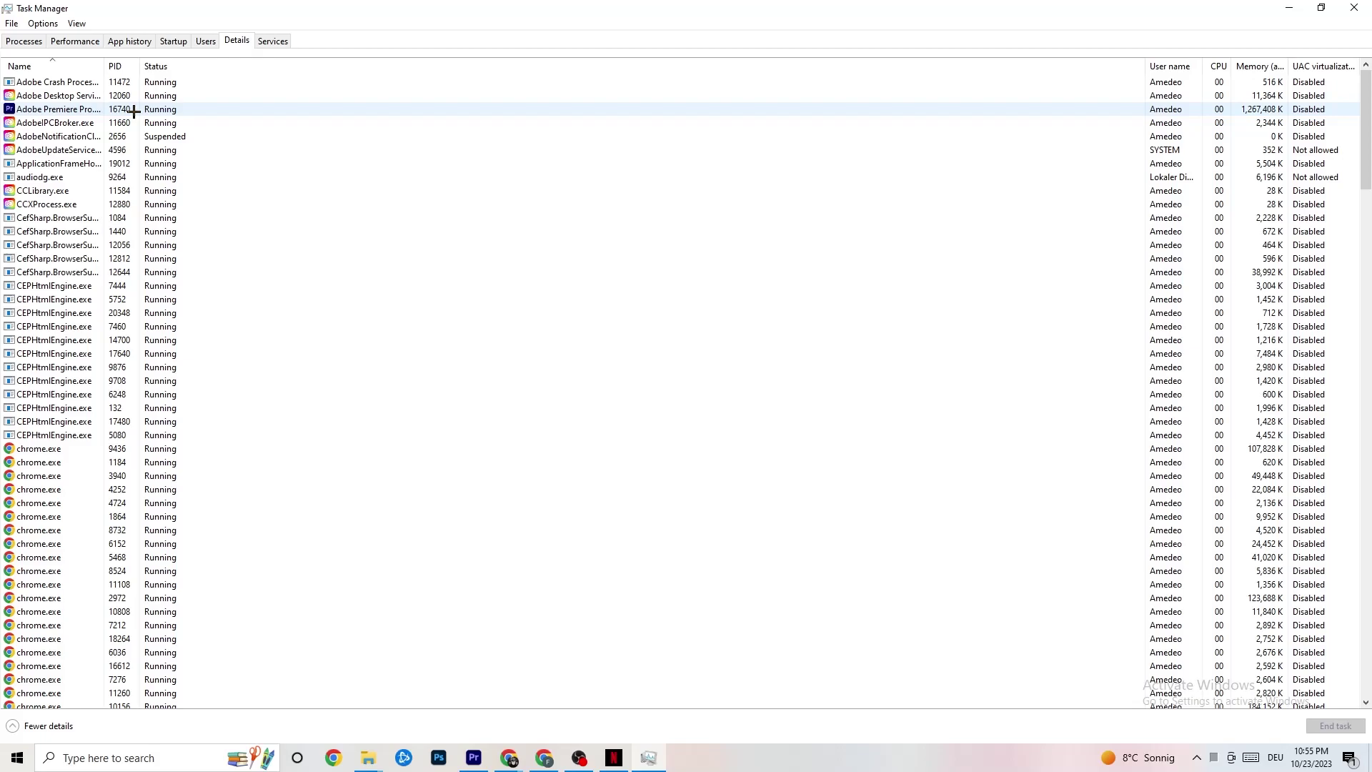
# Check Adobe Premiere's priority, leaving it at Normal, then list the startup apps with their impact
pyautogui.rightClick(134, 111)
pyautogui.moveTo(211, 174)
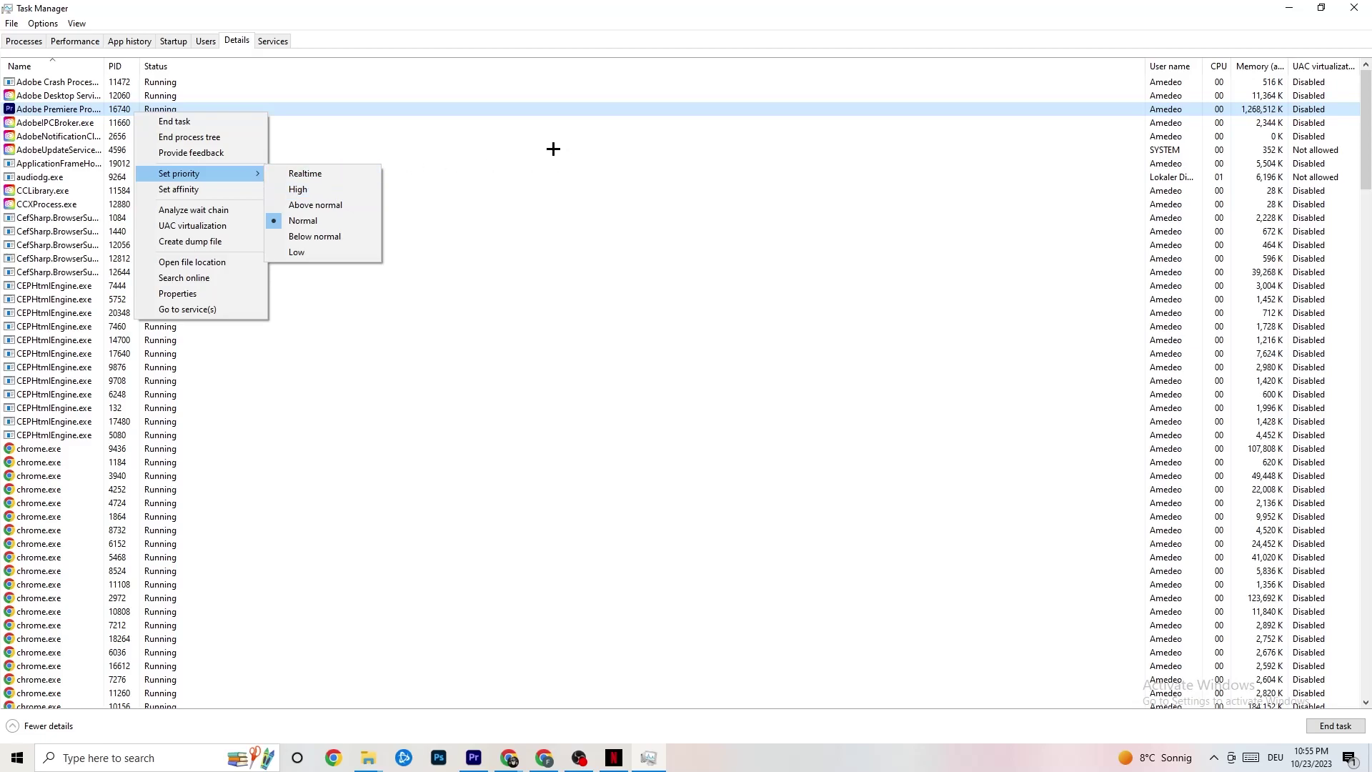
pyautogui.click(224, 174)
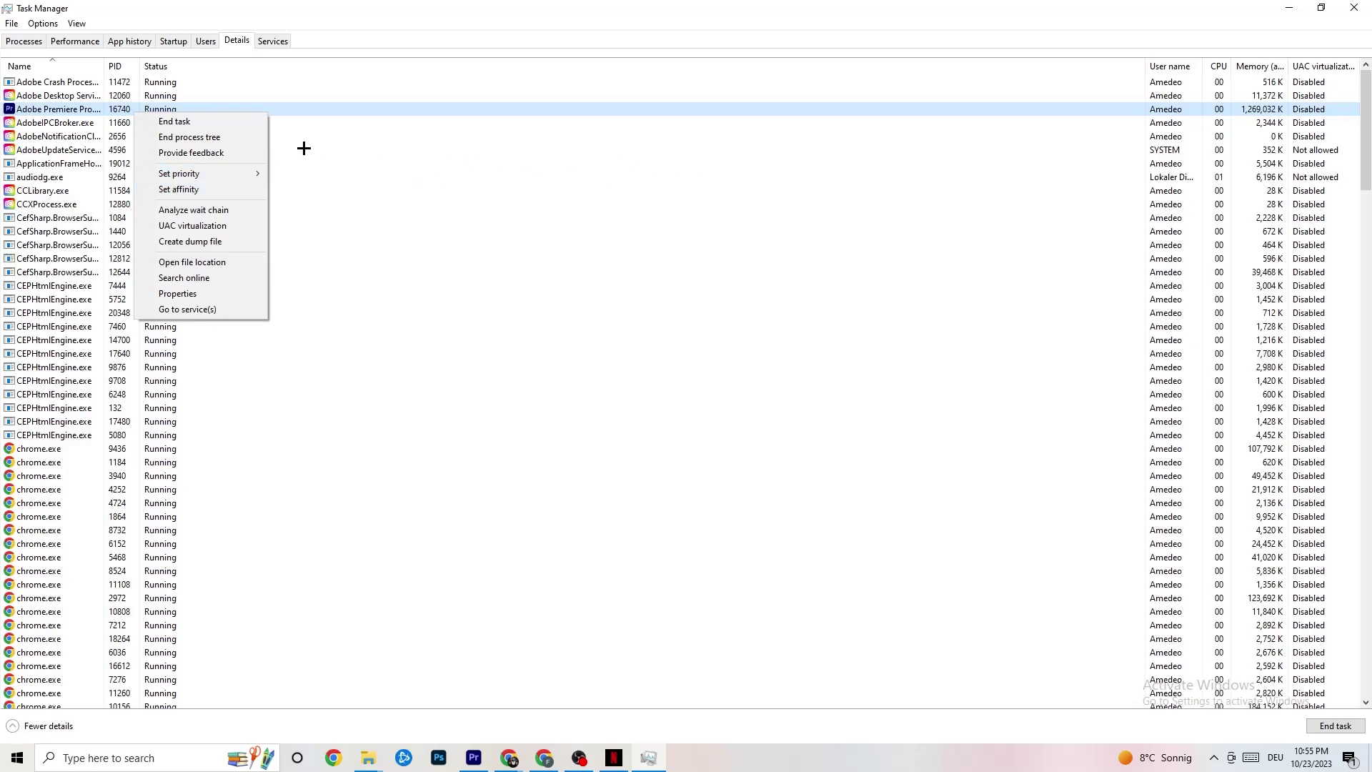
pyautogui.click(173, 41)
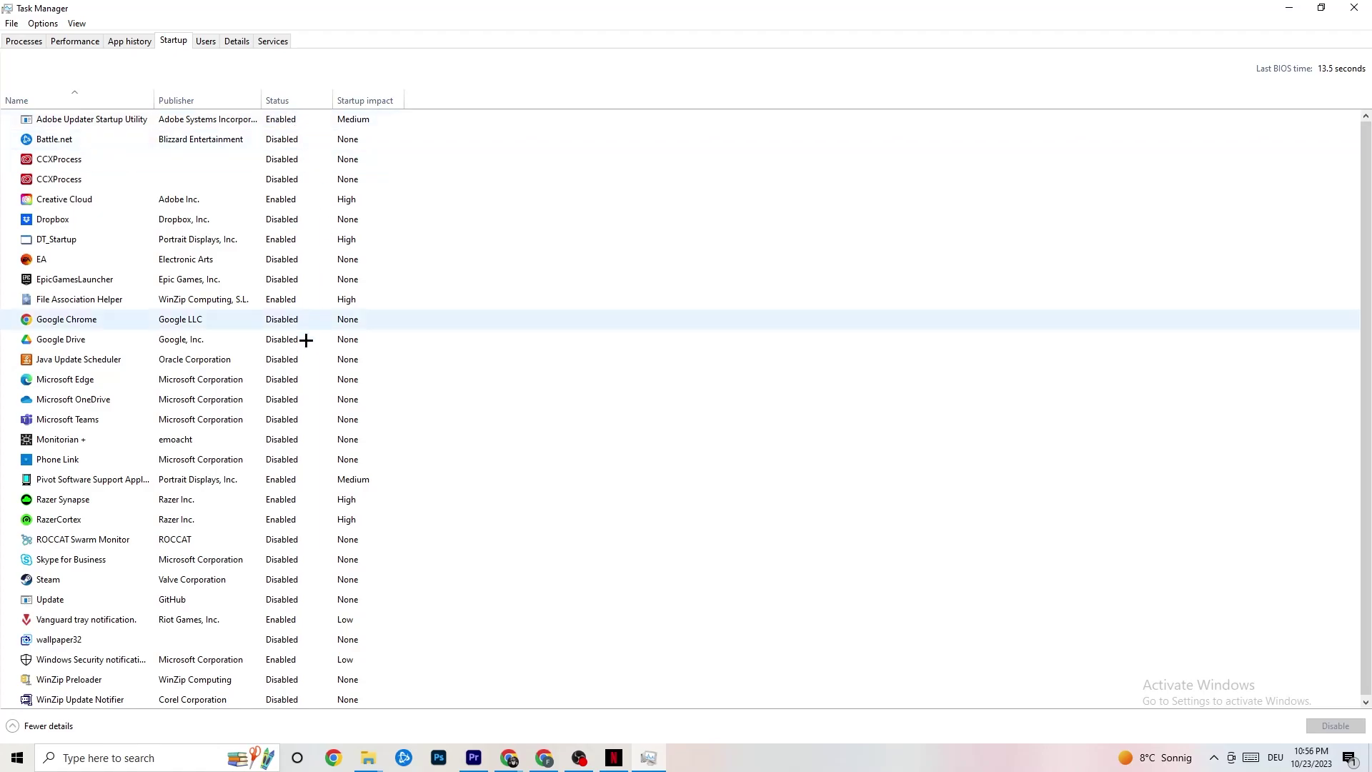
pyautogui.rightClick(198, 341)
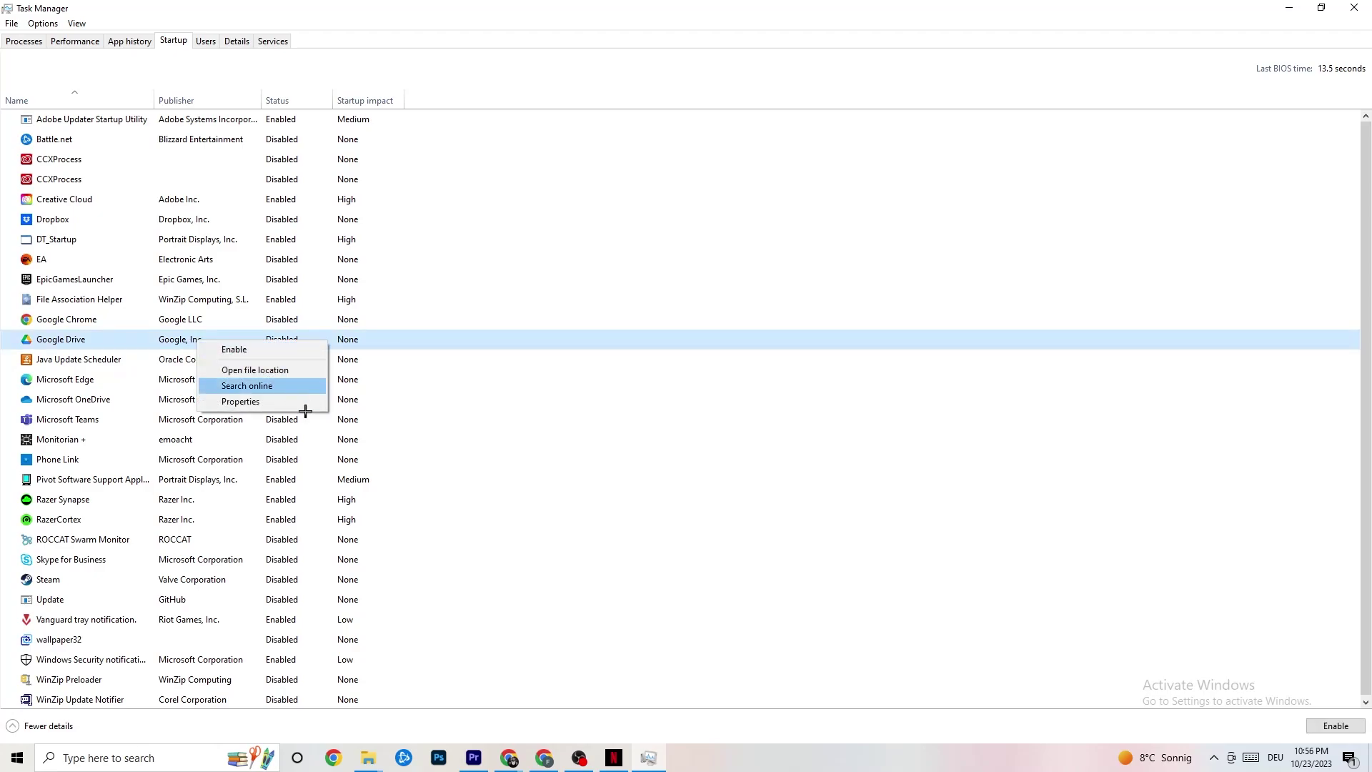
pyautogui.rightClick(272, 482)
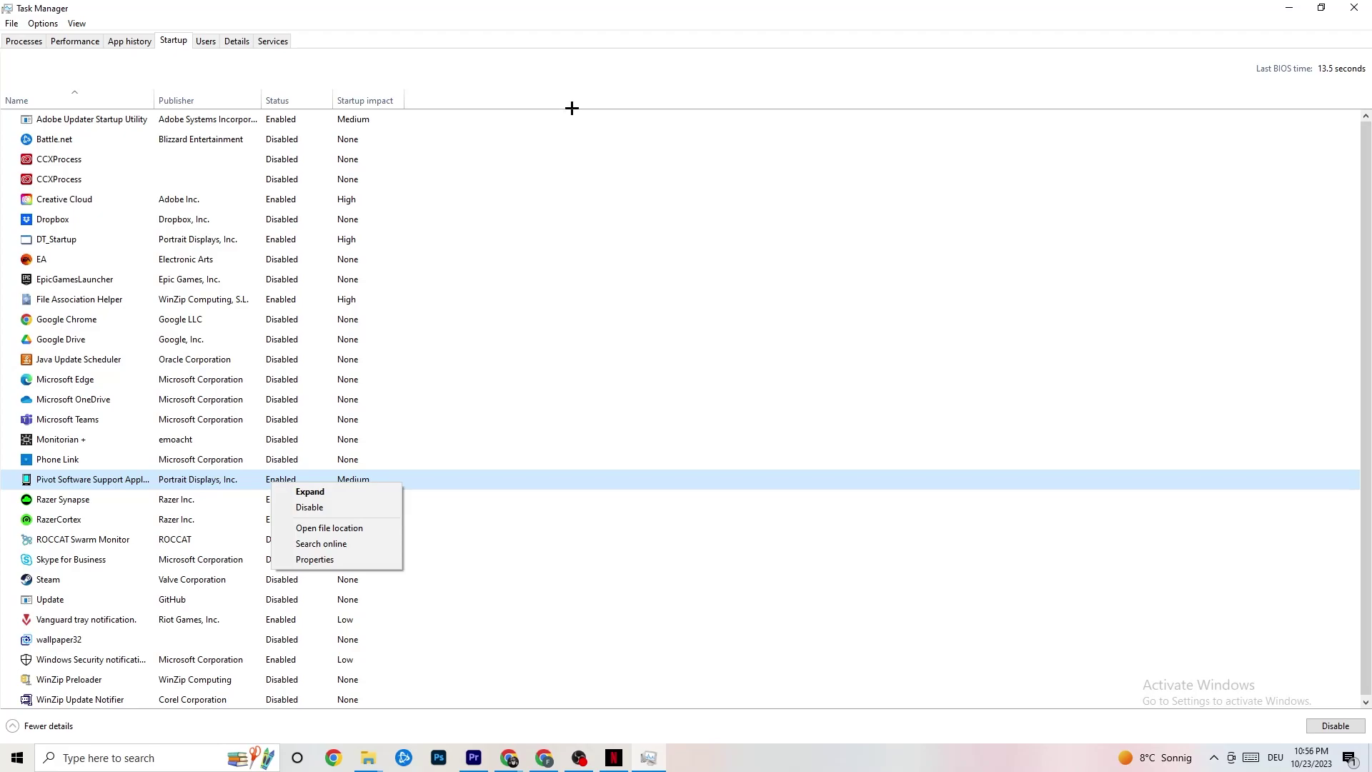
pyautogui.click(556, 22)
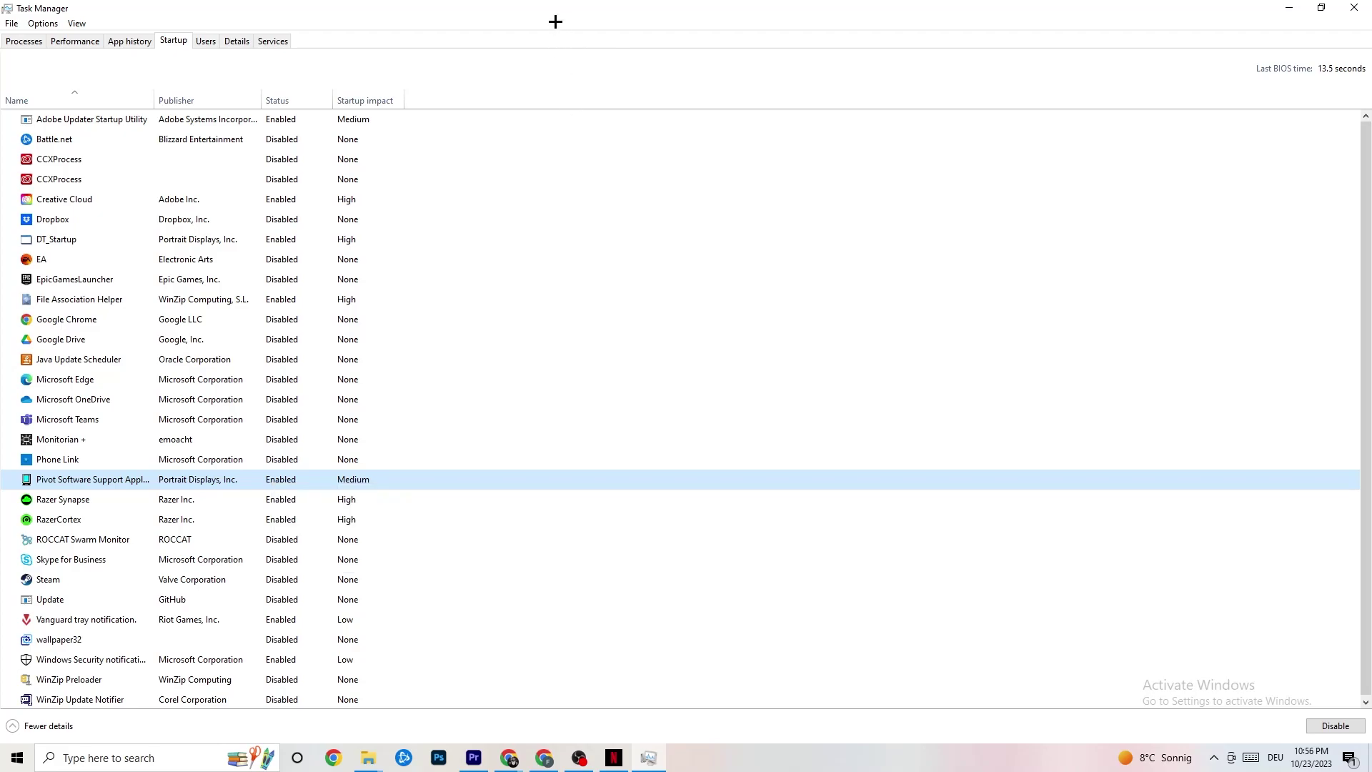